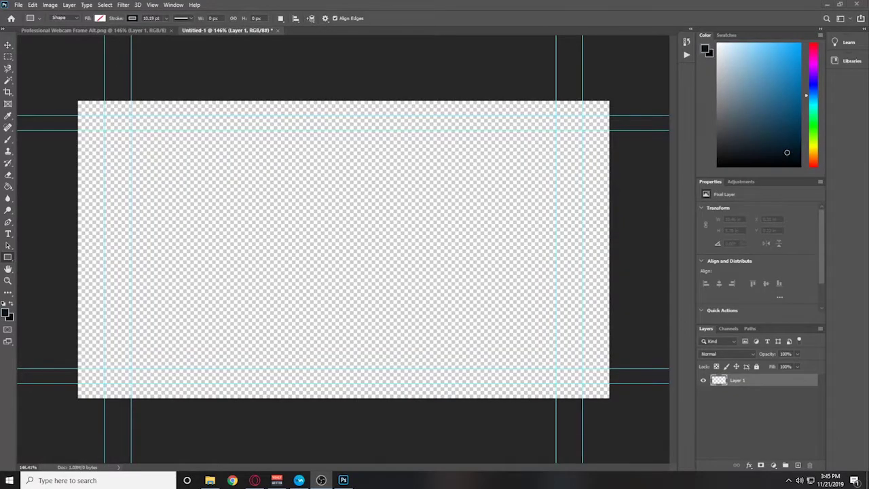
- Set up the Rectangle tool in Shape mode with no fill and a black stroke
right_click(8, 257)
click(40, 256)
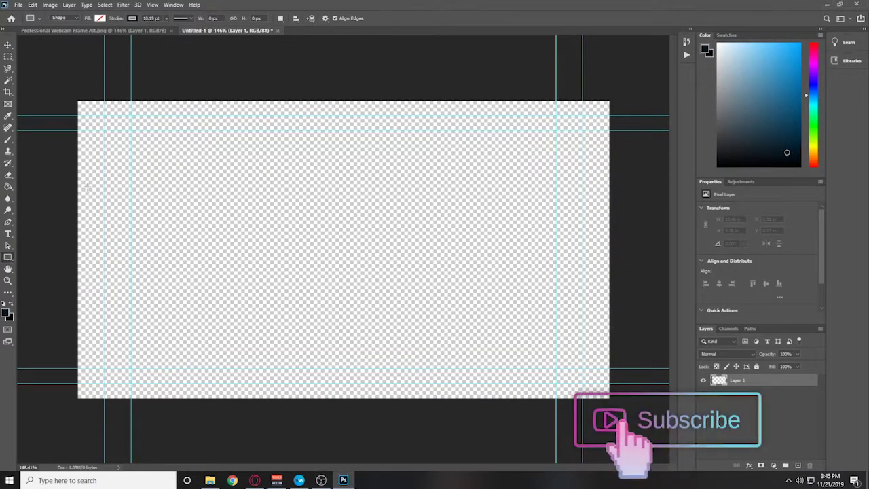
click(112, 21)
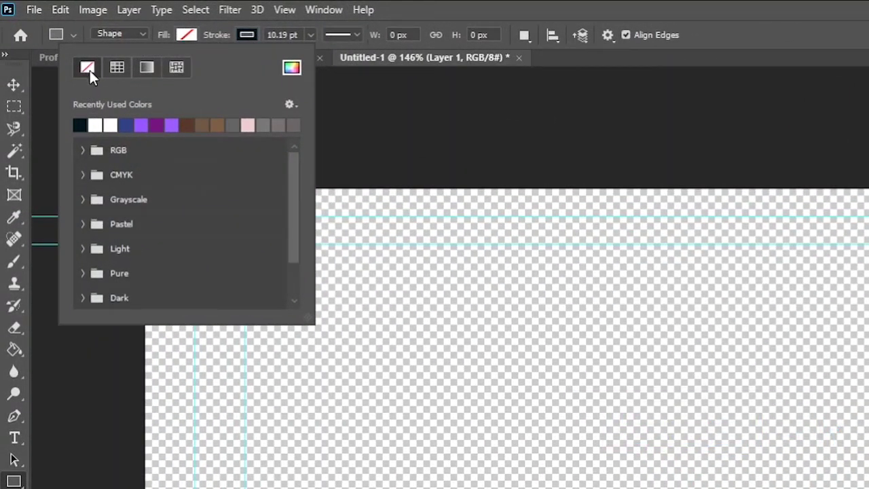
click(247, 35)
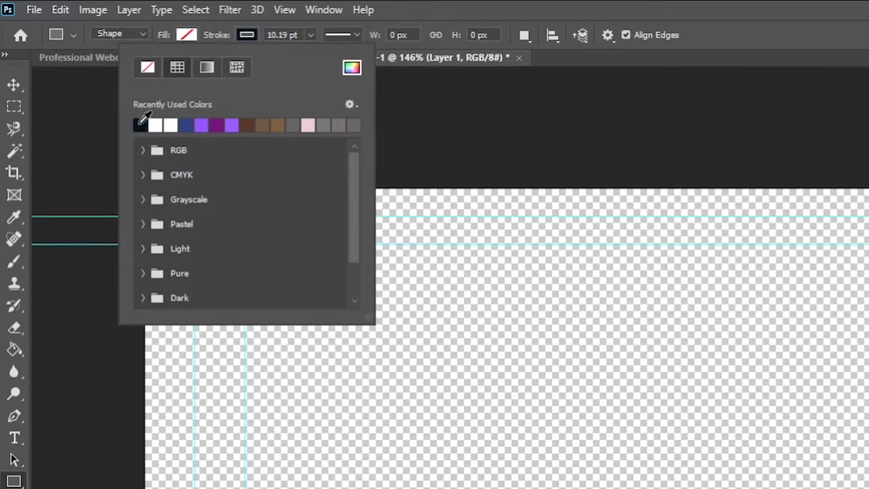
key(i)
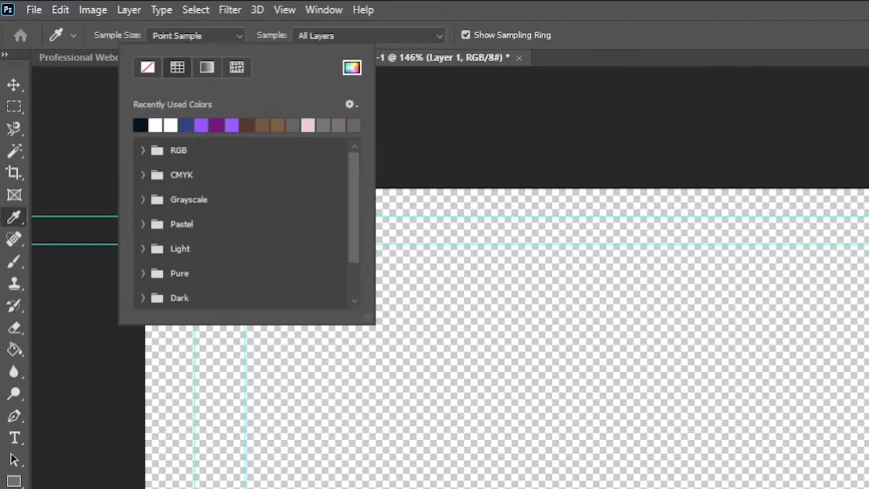
key(u)
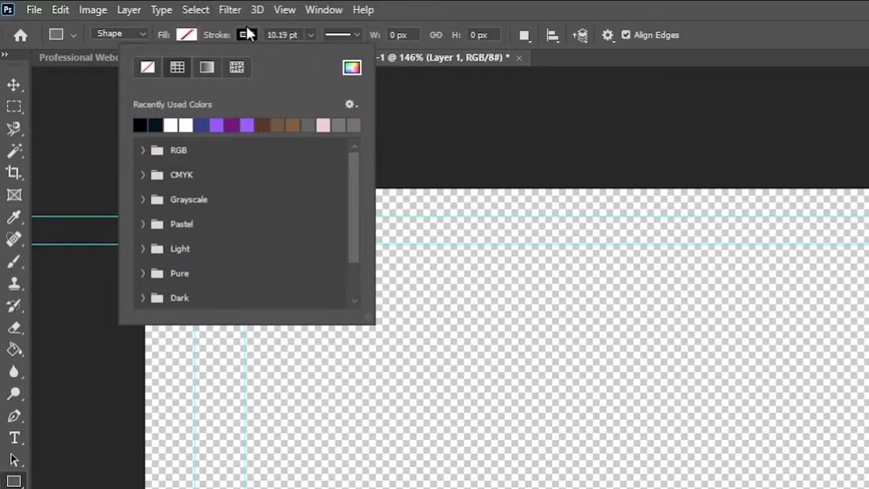
- Set the rectangle's stroke width to 13 pt and align the stroke to the center of the path
click(311, 33)
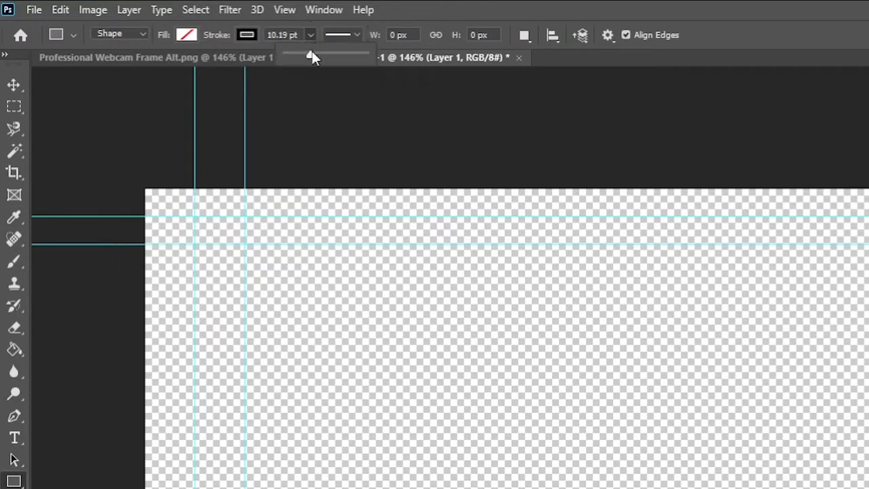
click(289, 34)
double_click(289, 34)
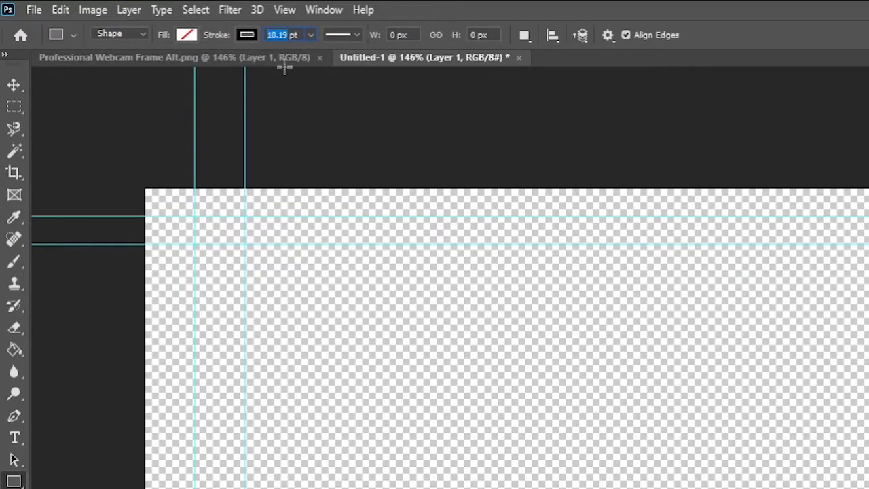
text(13)
click(357, 35)
click(301, 215)
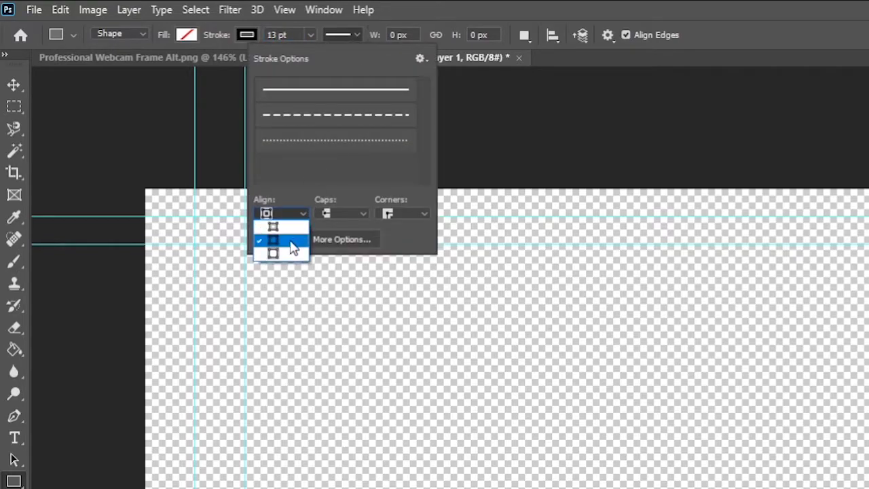
click(292, 246)
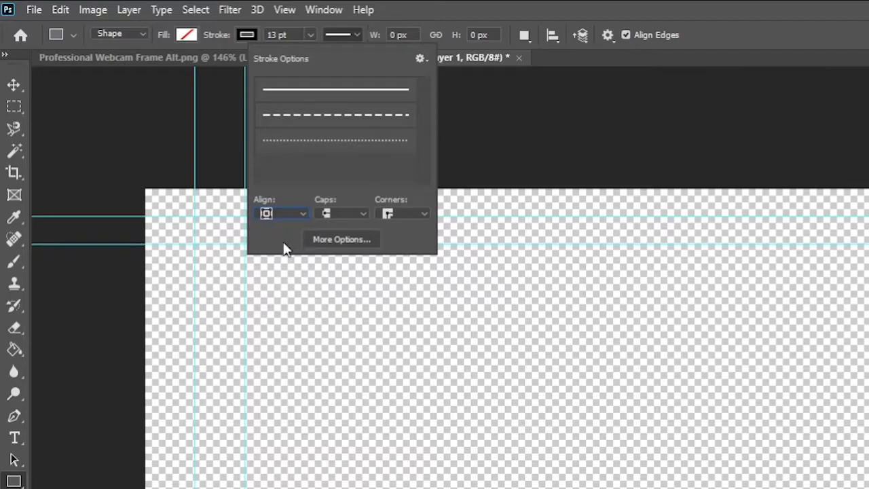
click(357, 34)
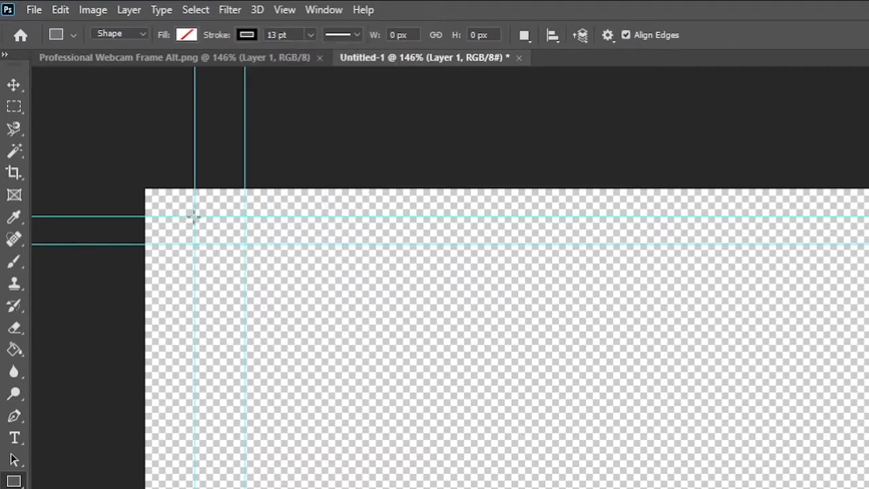
- Draw a 720 by 404 px rectangle along the outer guides and give its stroke round corners
mouse_move(194, 216)
mouse_down()
mouse_move(294, 295)
mouse_move(602, 365)
mouse_move(605, 400)
mouse_up()
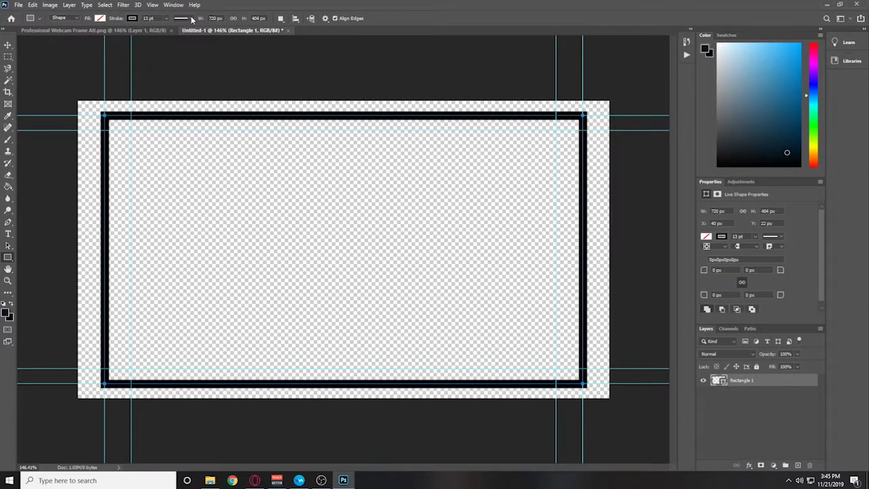
click(194, 19)
click(226, 114)
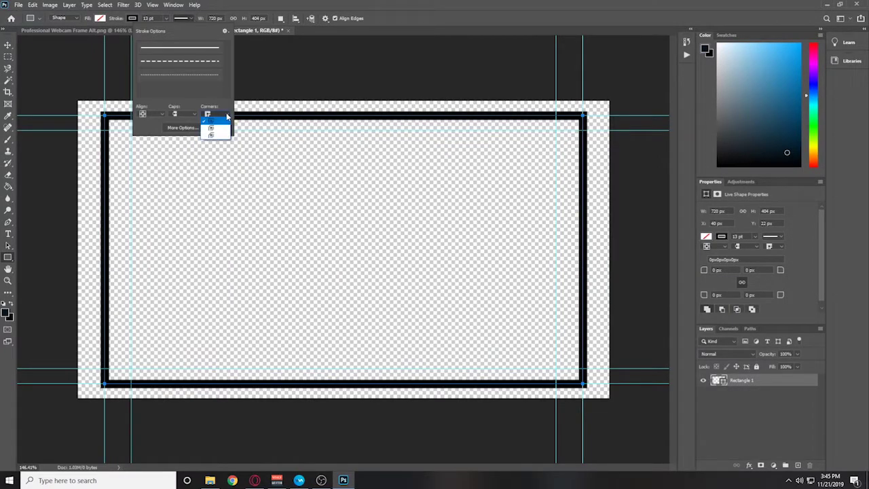
click(221, 130)
click(232, 114)
click(220, 131)
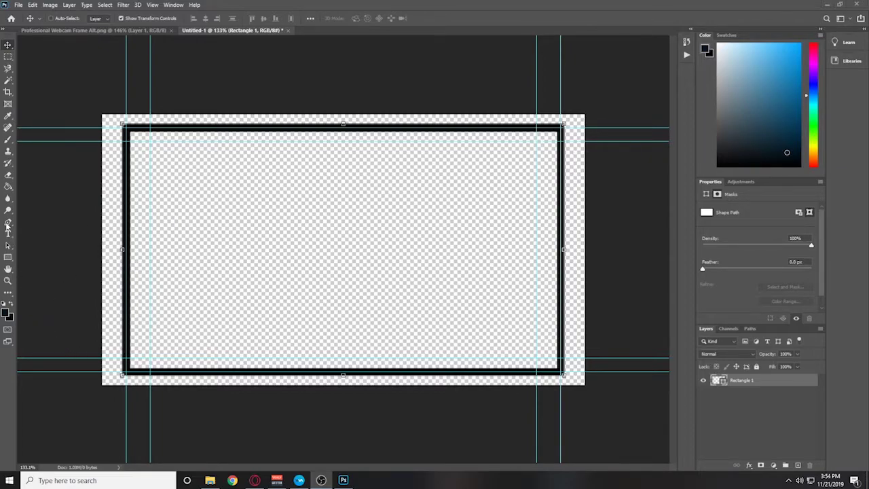
- Add a new empty layer above the rectangle frame for a Pen tool shape
click(8, 224)
scroll(44, 380, up, 2)
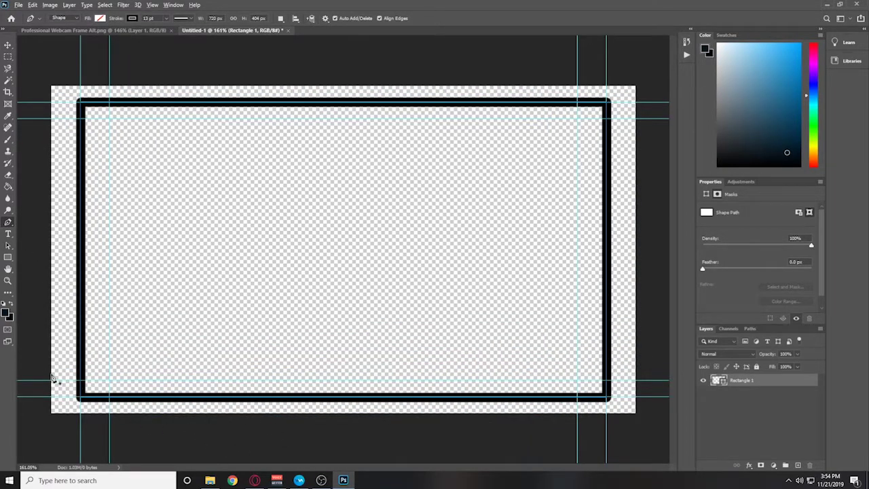
scroll(55, 379, up, 2)
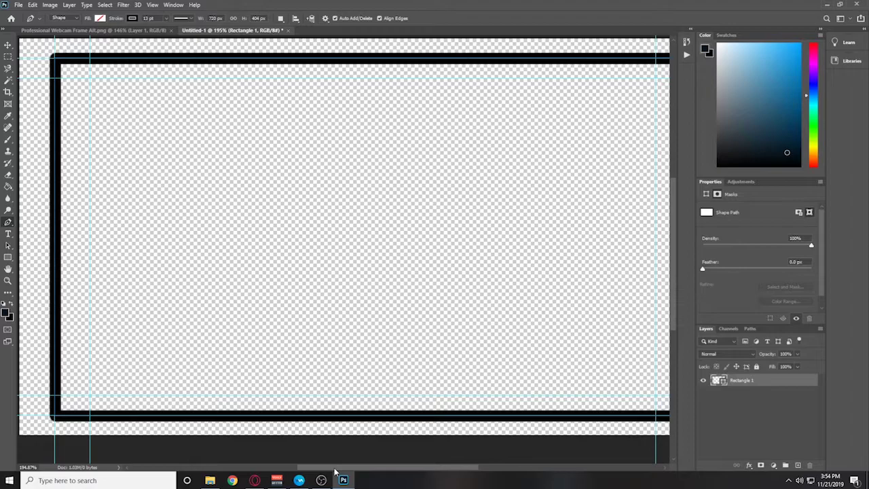
scroll(224, 385, up, 3)
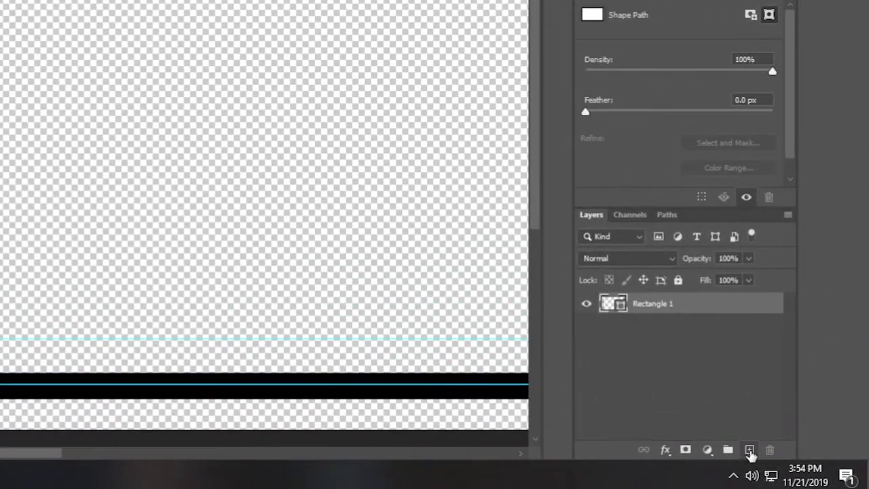
click(798, 465)
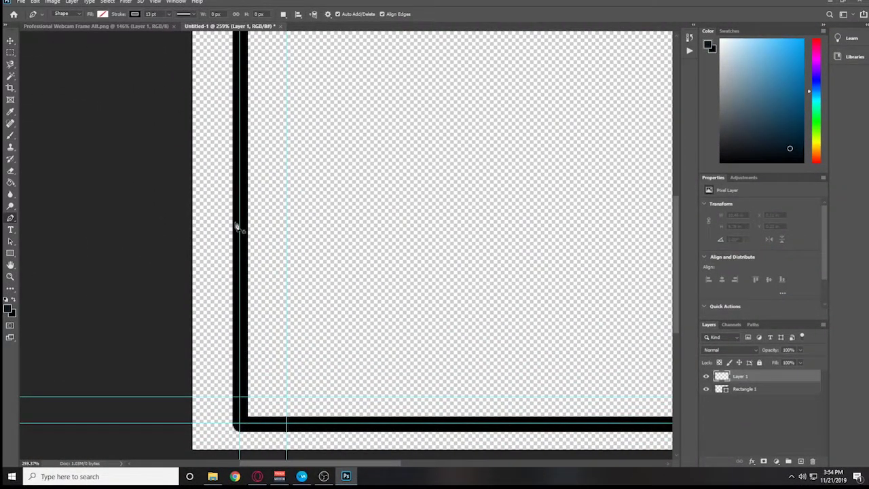
scroll(237, 231, down, 3)
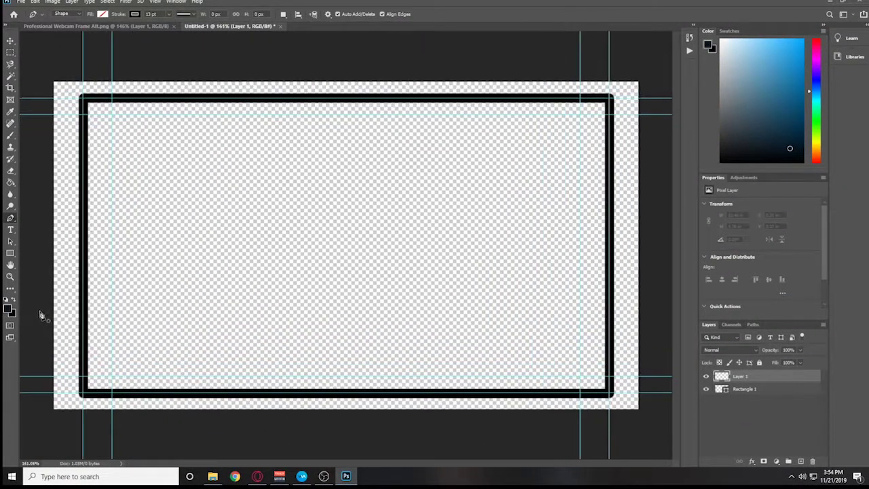
- Try to draw an angled Pen path from the frame's left side to the inner guide and straight down
click(82, 298)
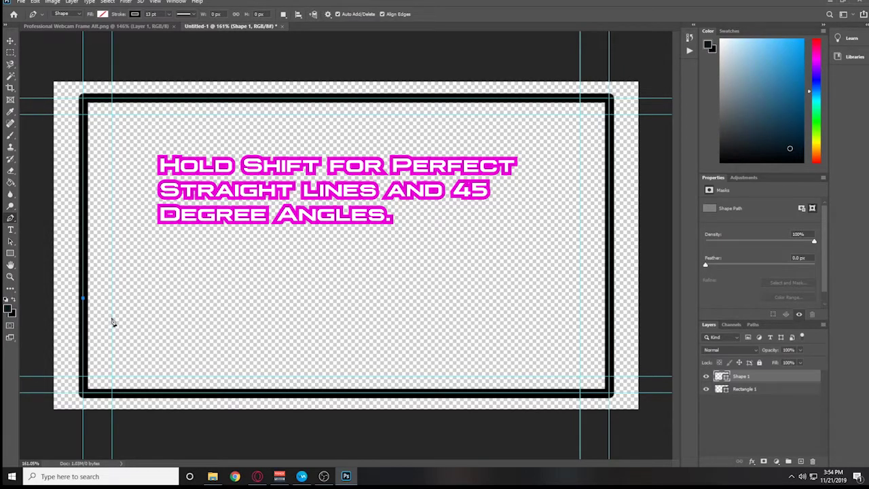
shift+click(113, 321)
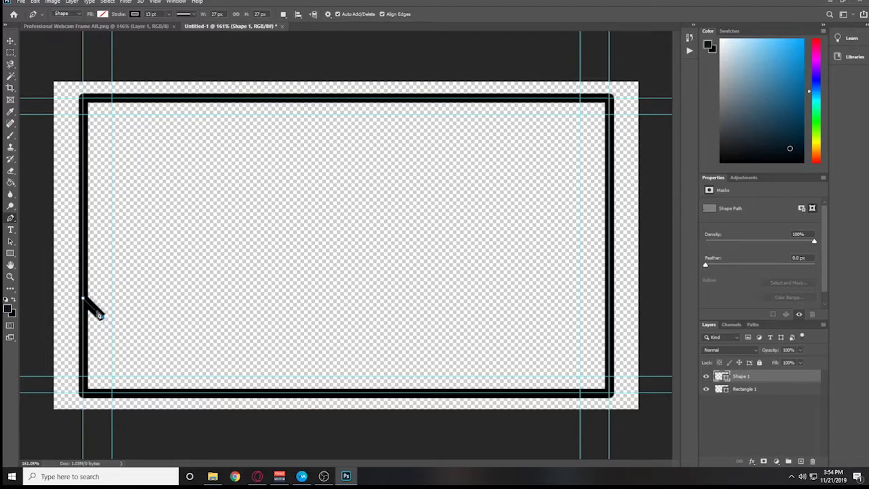
shift+click(112, 331)
shift+click(112, 364)
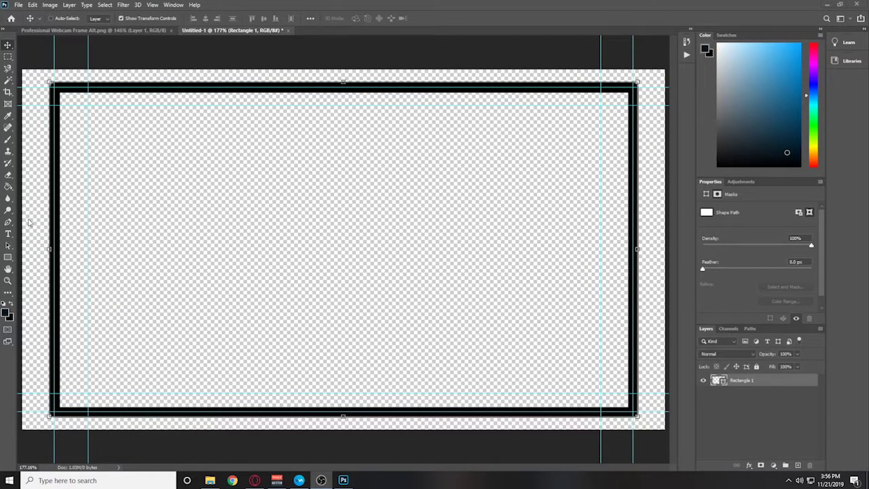
- Draw a stepped corner accent about 125 by 138 px with the Pen tool, from the frame's left side to its bottom edge
click(8, 223)
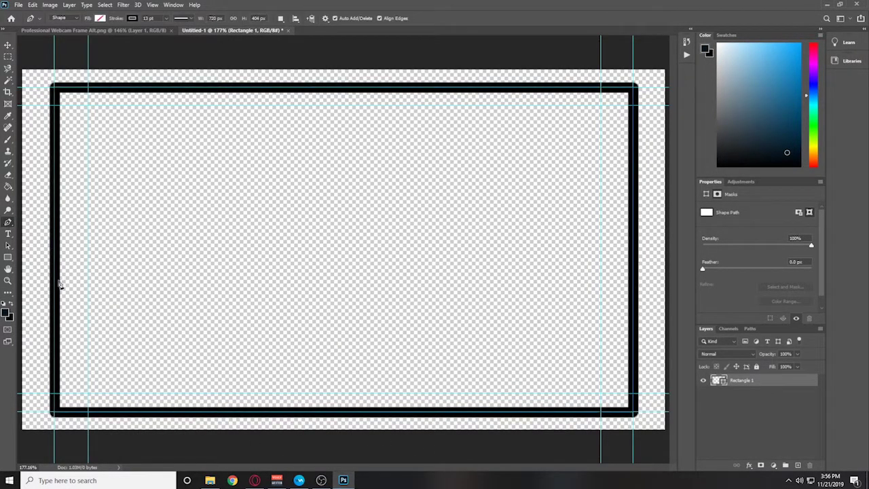
click(56, 292)
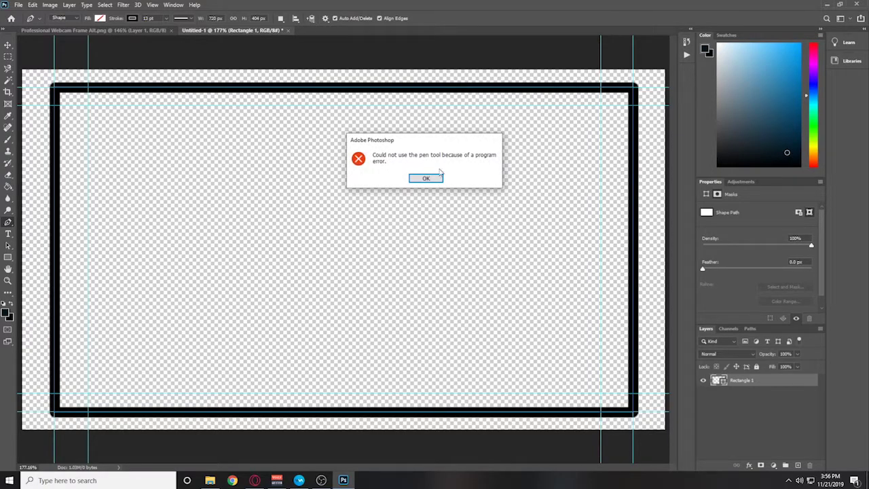
click(426, 180)
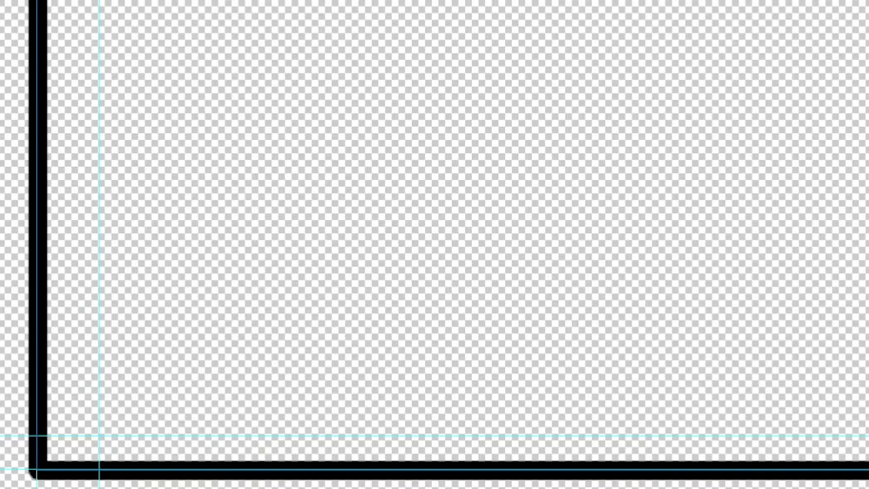
click(37, 265)
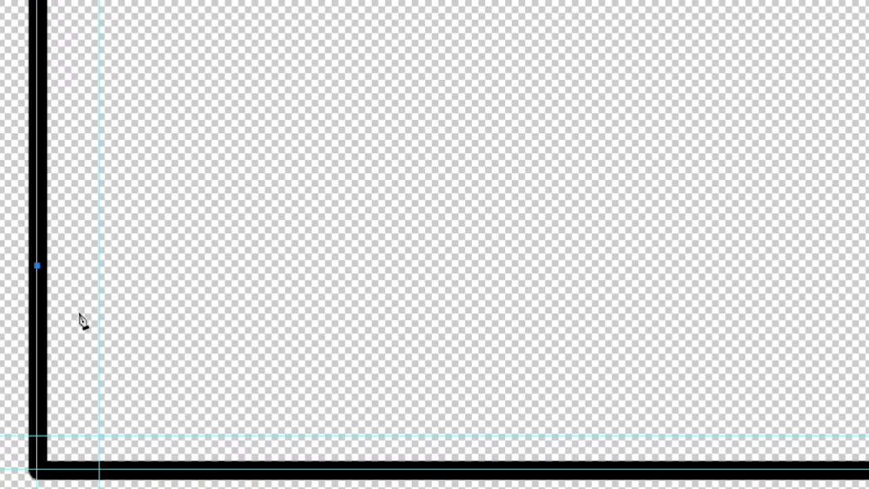
click(78, 307)
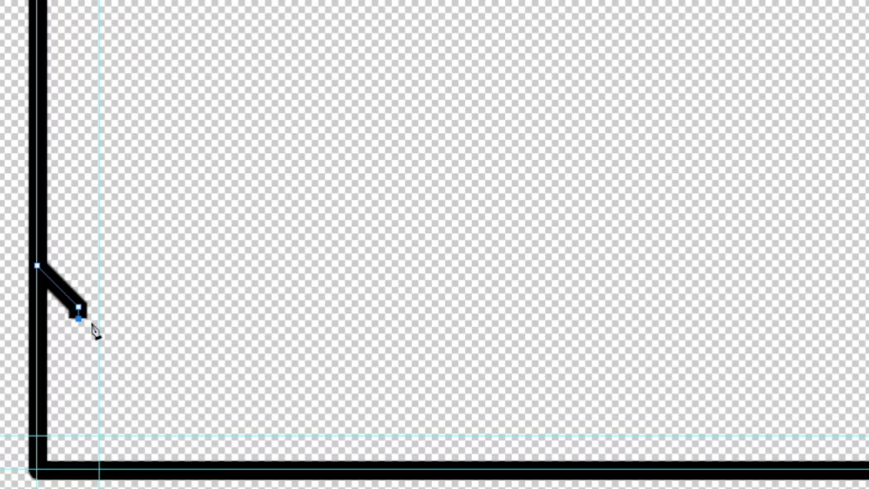
click(90, 318)
click(91, 414)
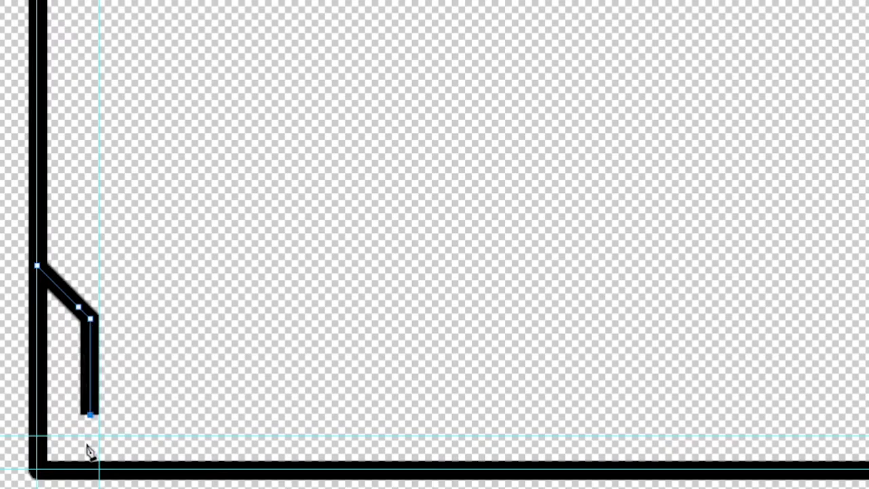
click(91, 425)
click(177, 425)
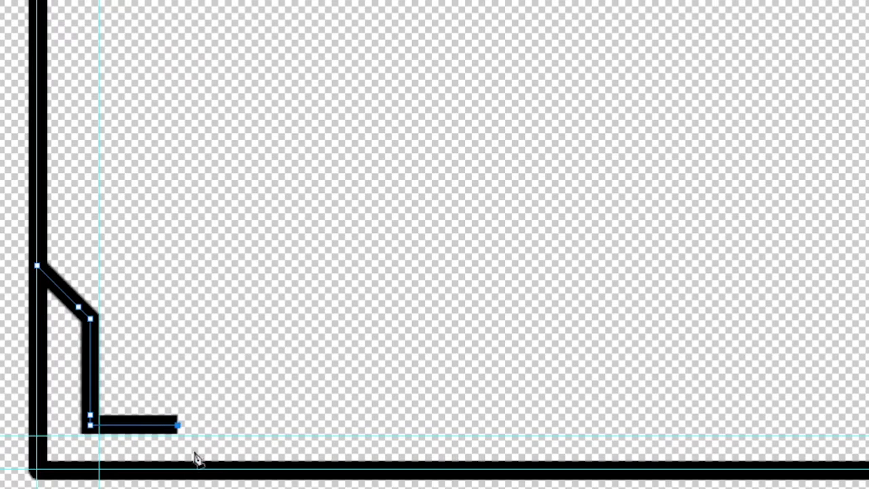
click(202, 449)
click(220, 469)
- Fill the lower-left corner accent shape with purple, keeping its black 13 pt stroke
scroll(226, 479, up, 3)
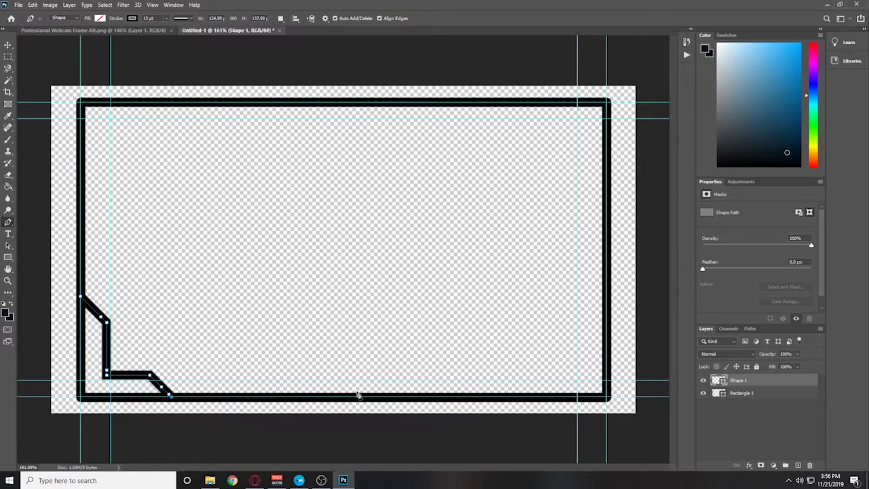
scroll(124, 387, up, 2)
scroll(67, 423, up, 1)
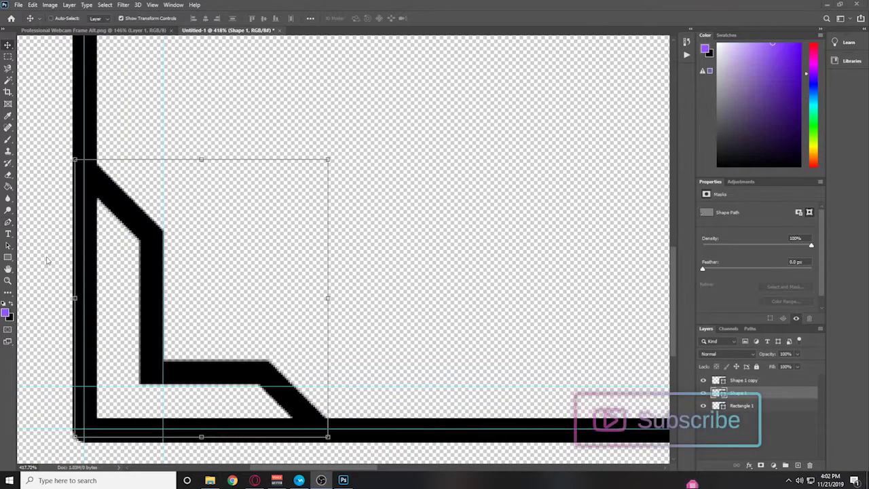
click(8, 222)
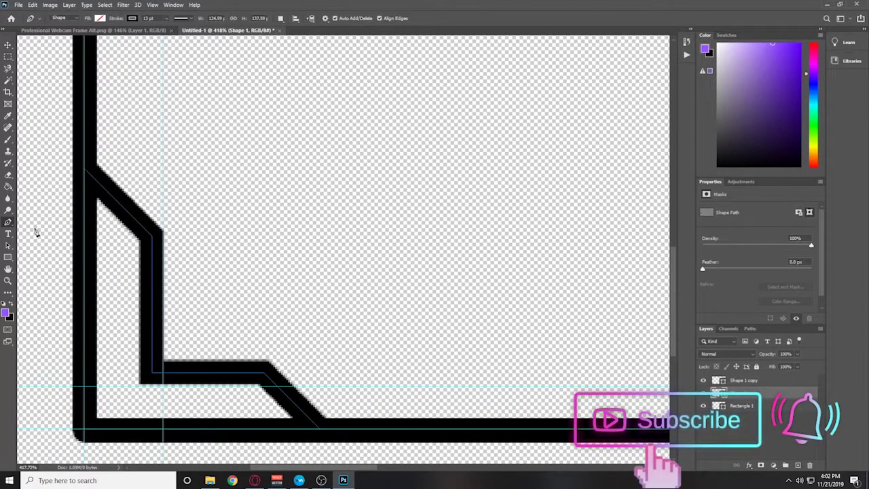
click(100, 18)
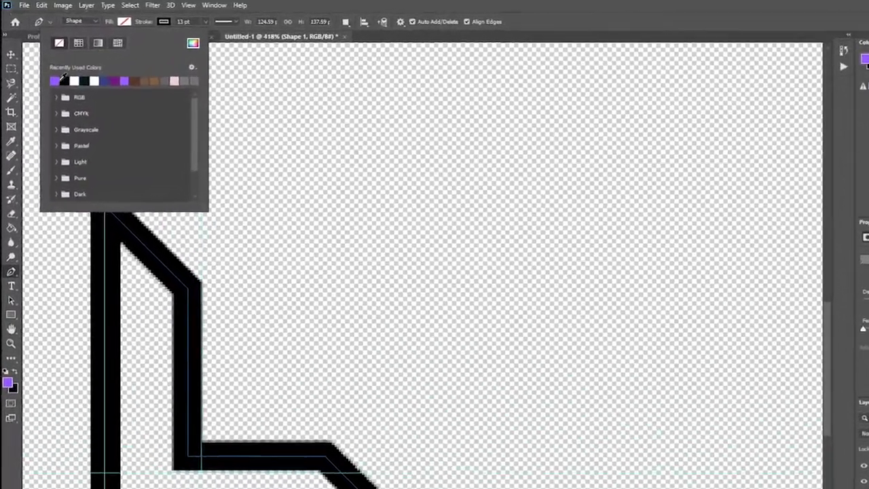
click(102, 66)
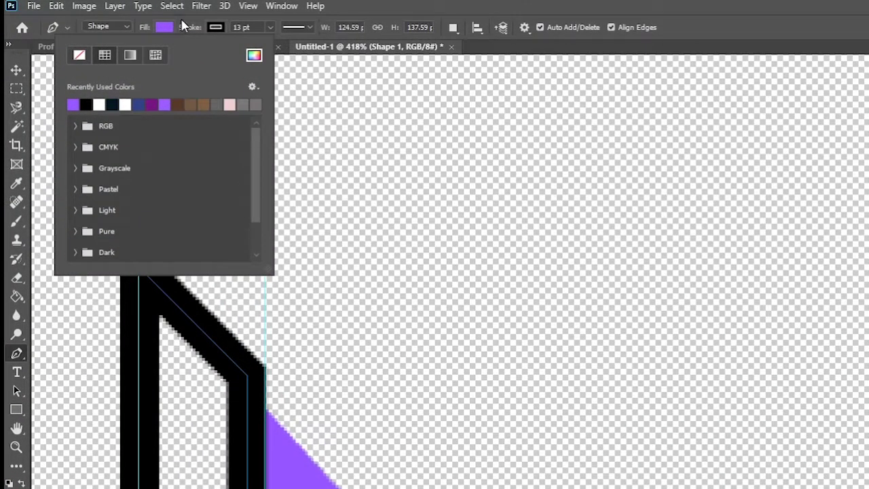
click(182, 25)
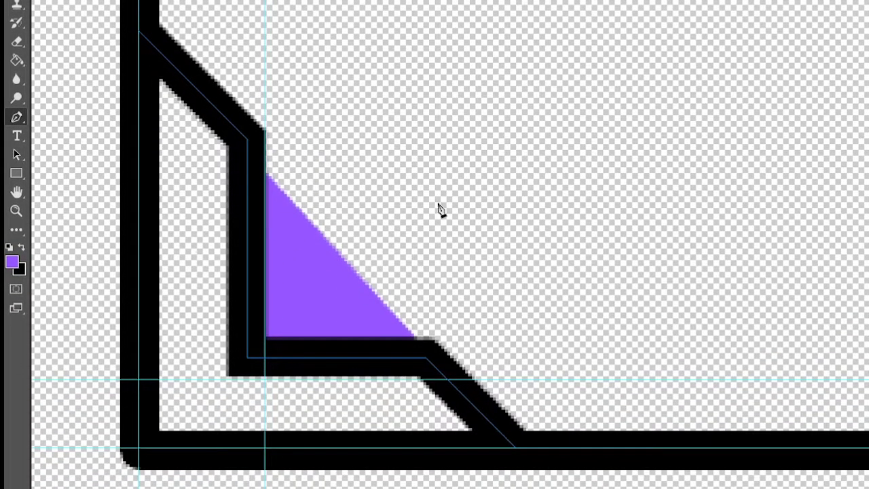
- Close the corner accent's path through the frame's lower-left corner back to its starting point on the frame's left side
click(517, 450)
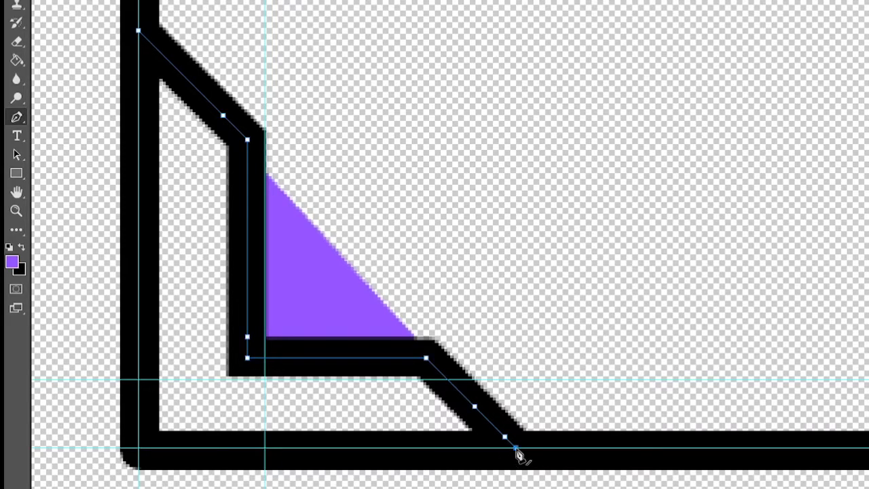
click(139, 449)
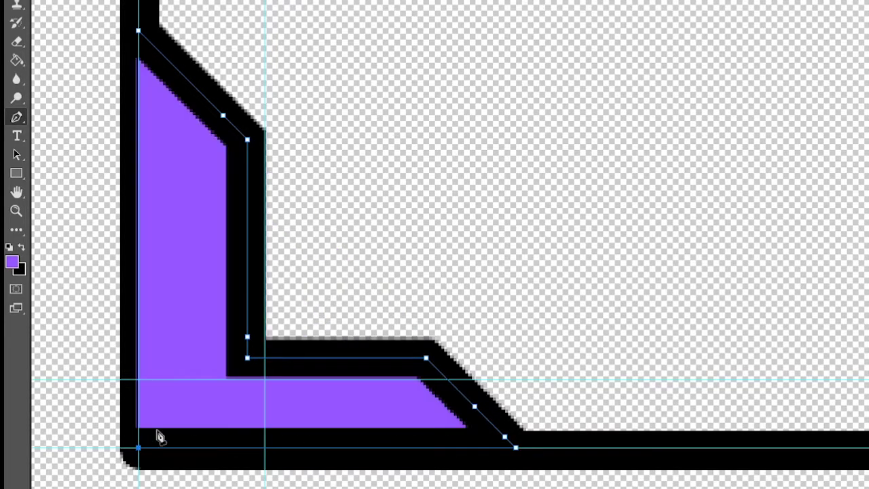
click(137, 30)
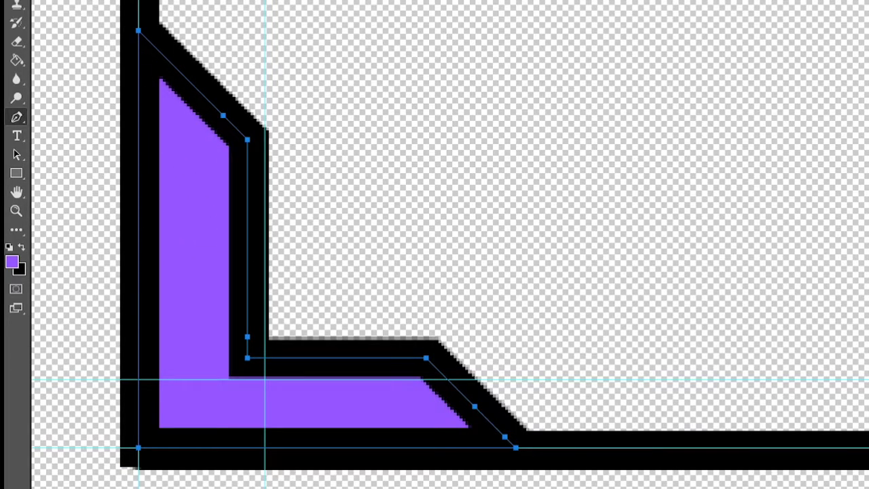
key(v)
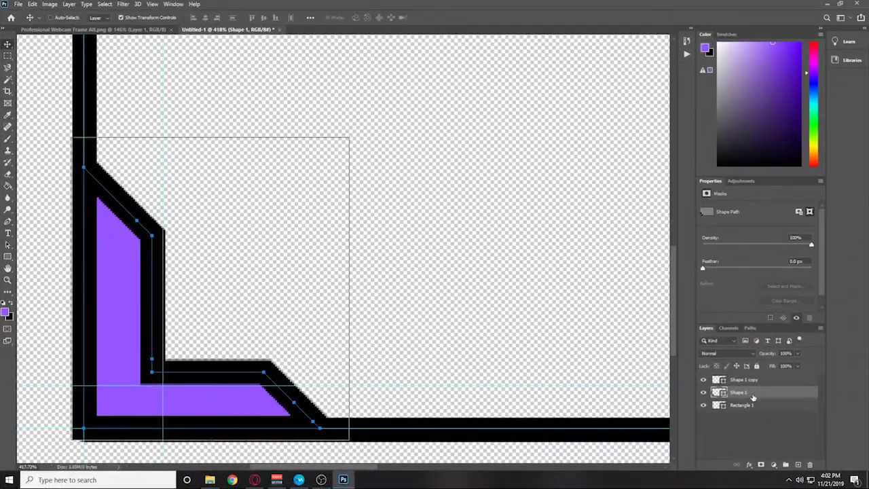
- Move the corner accent layer below the frame's rectangle layer and set its fill opacity to 0%
drag(757, 394, 759, 412)
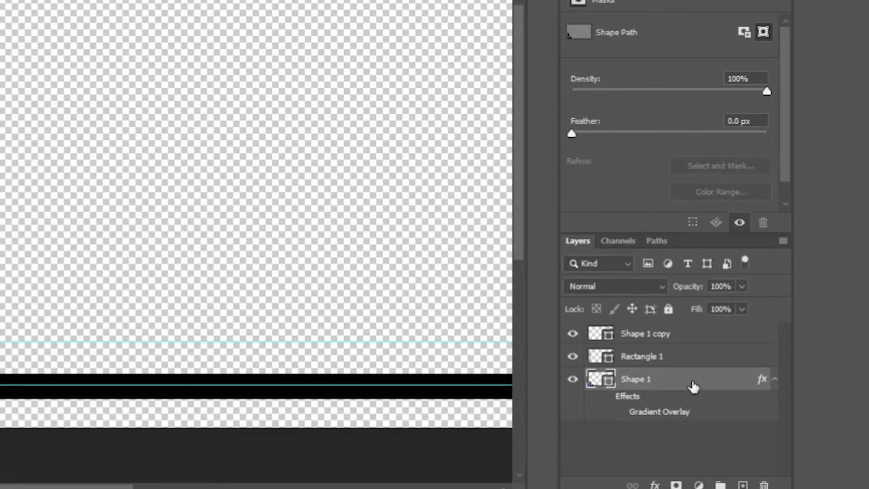
double_click(768, 408)
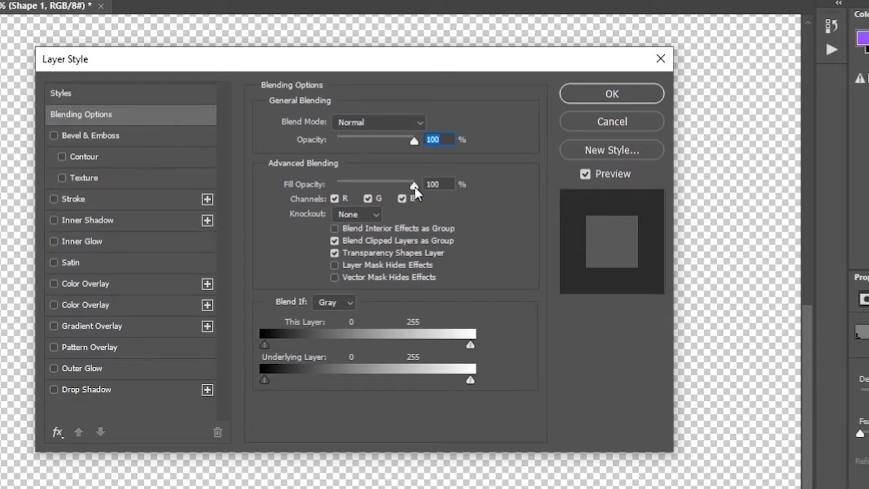
drag(416, 193, 335, 196)
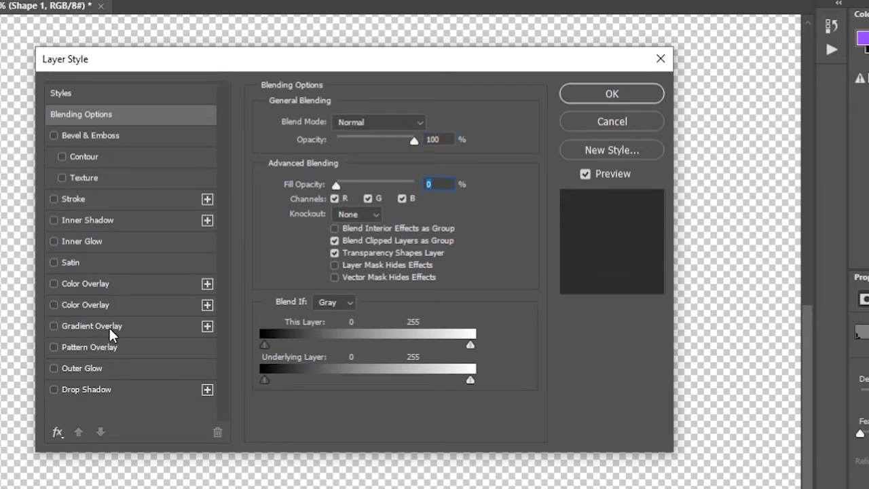
- Enable a Gradient Overlay on the corner accent with the Normal blend mode
click(53, 326)
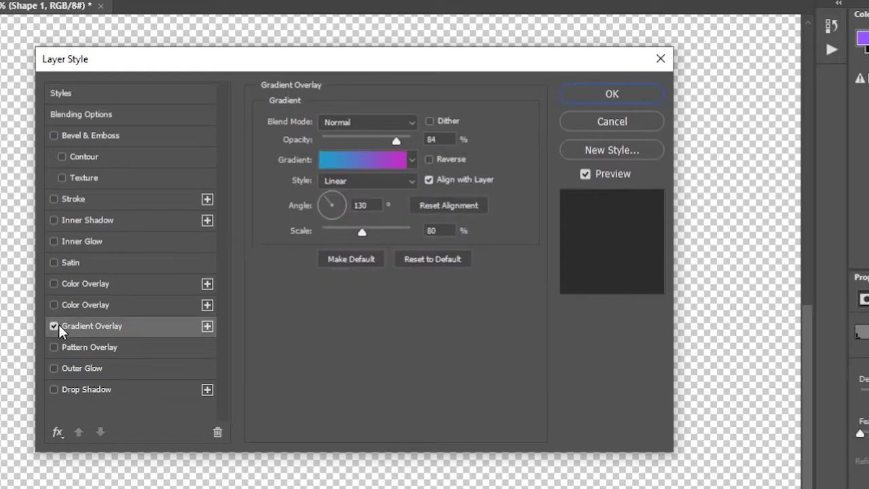
click(392, 120)
click(380, 135)
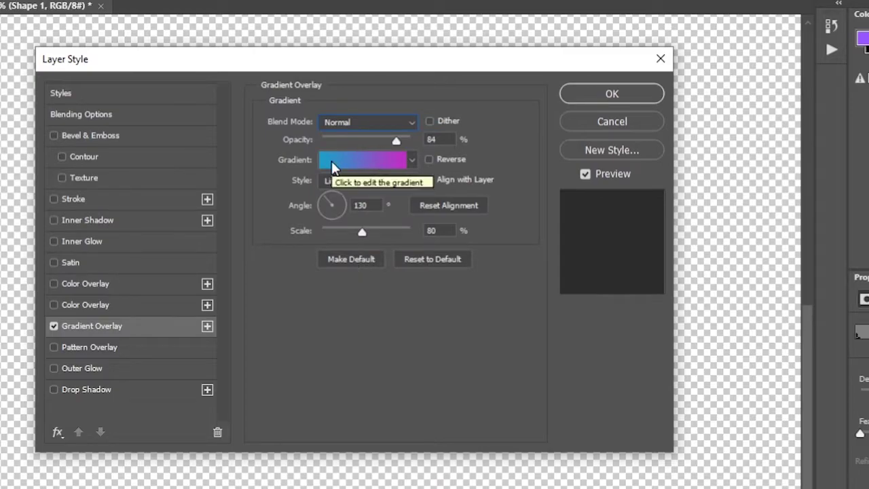
- Change the overlay gradient's starting color stop to a brighter, more saturated sky blue
click(352, 161)
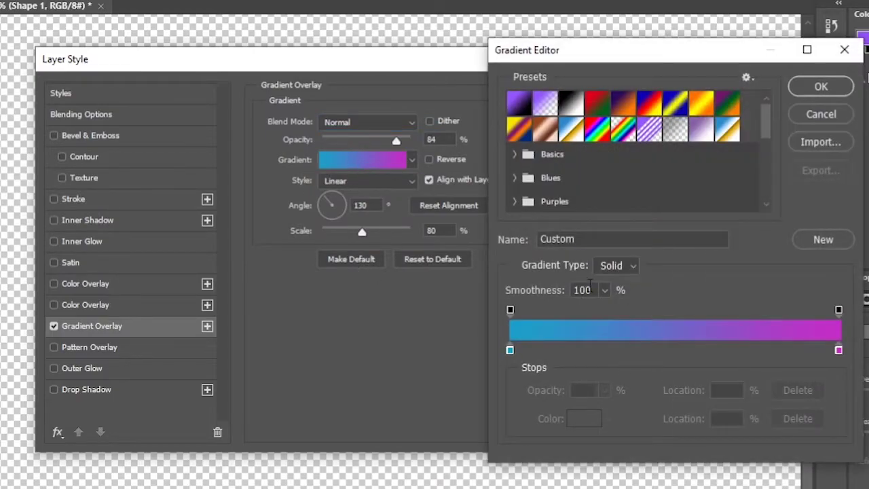
double_click(510, 349)
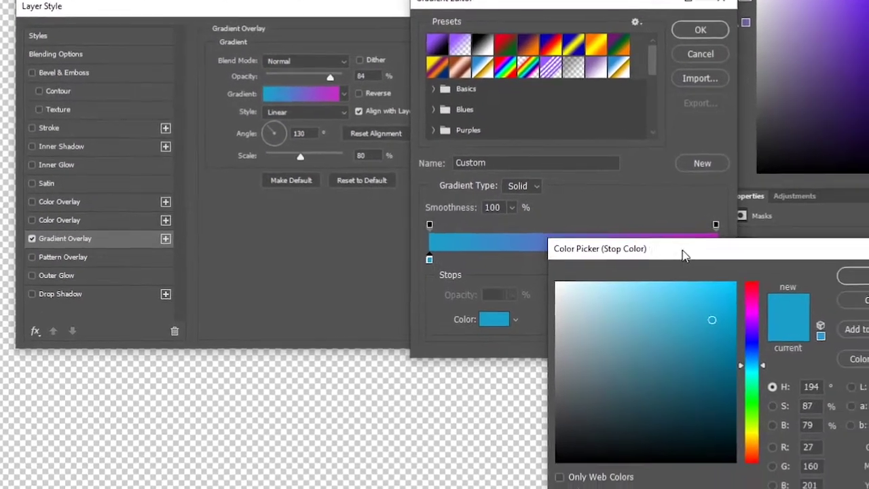
drag(684, 255, 499, 248)
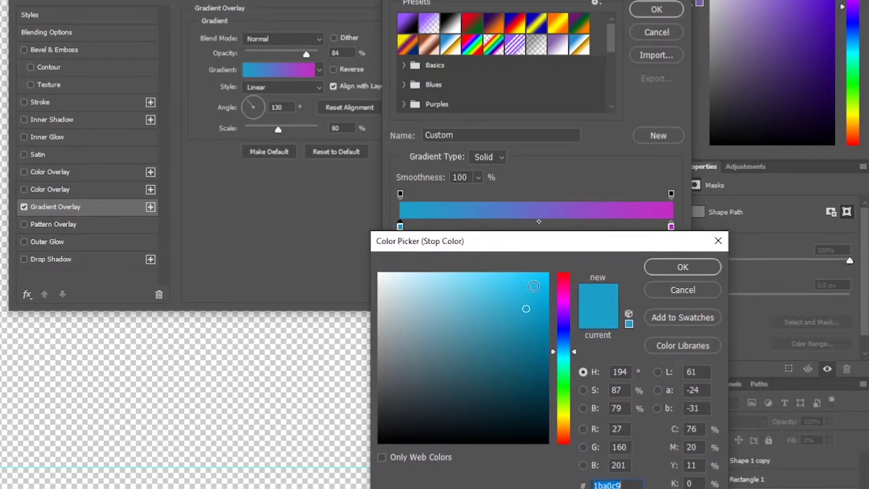
click(528, 283)
click(675, 269)
- Change the gradient's end color stop to bright magenta, #fc00ff, and accept the edited gradient
click(671, 228)
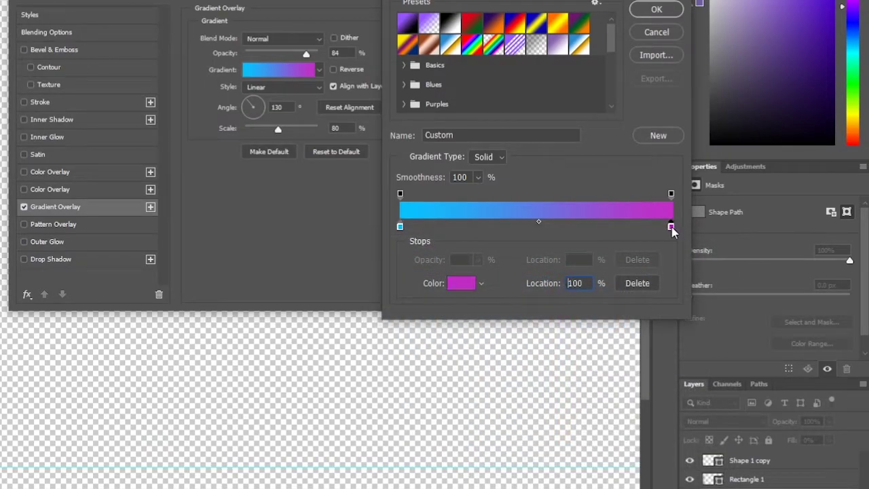
double_click(671, 228)
drag(530, 286, 583, 267)
click(672, 267)
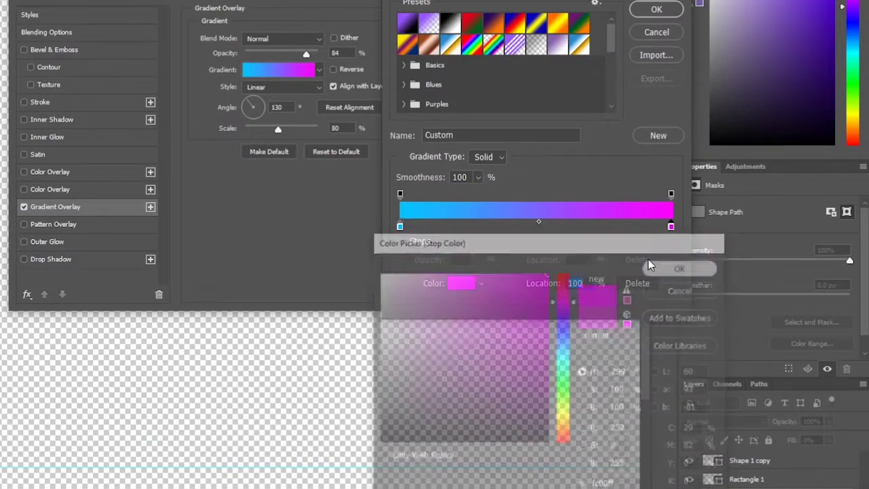
click(657, 9)
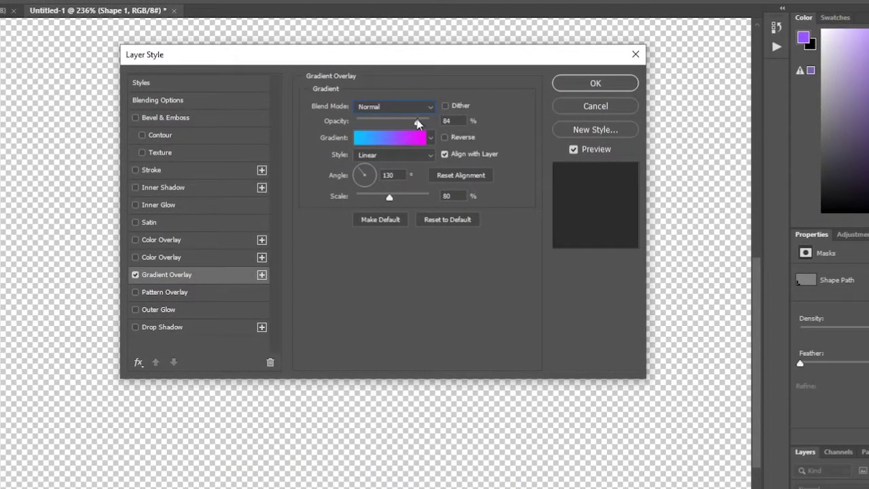
- Adjust the gradient overlay's opacity slightly, keep the Linear style and apply the layer style
drag(418, 124, 414, 122)
click(385, 159)
click(386, 154)
click(575, 84)
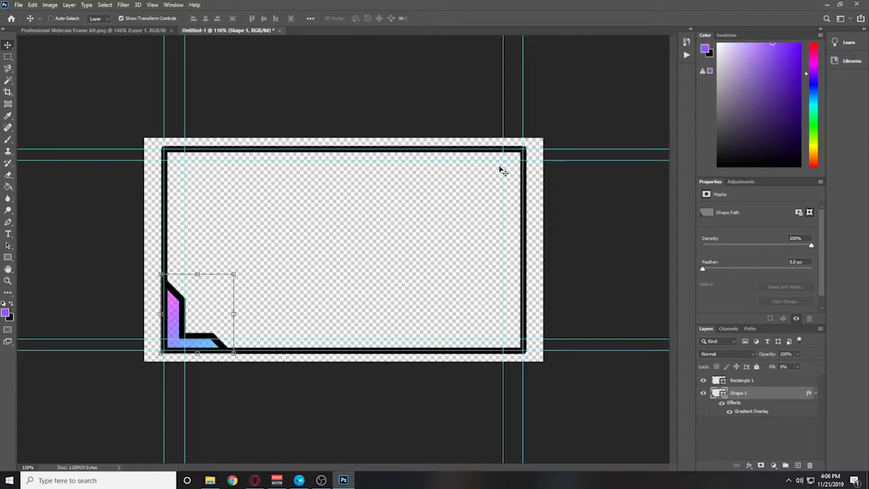
- Duplicate the gradient corner accent layer as "Shape 1 copy" in the same document
right_click(766, 398)
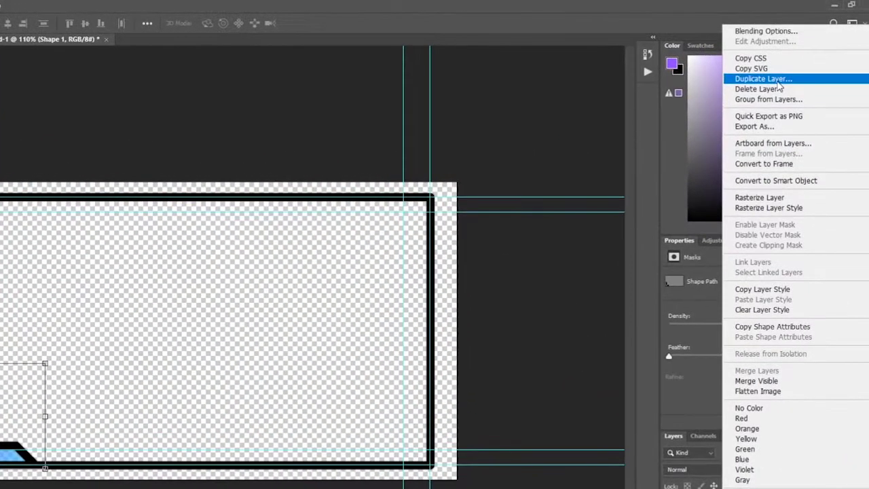
click(773, 60)
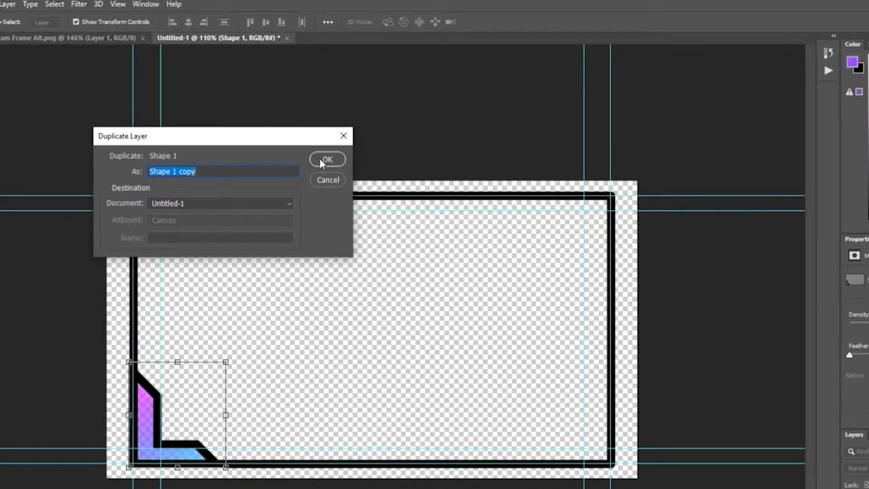
click(145, 161)
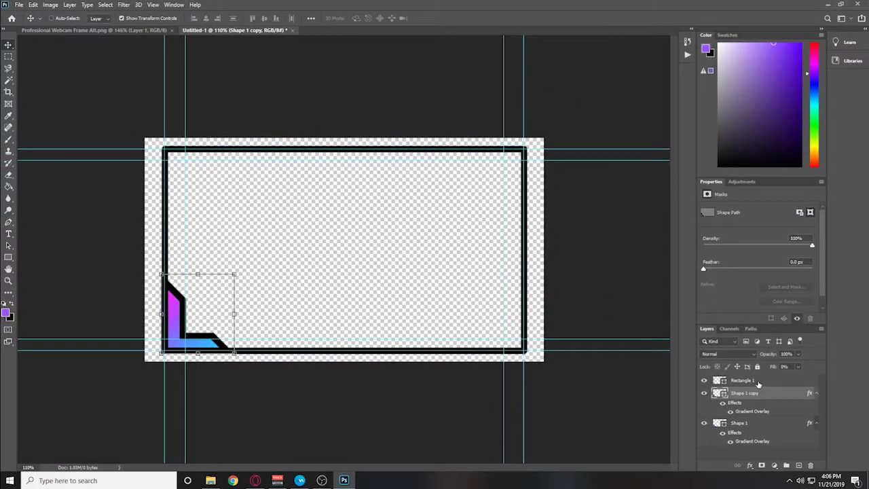
click(759, 384)
click(704, 381)
click(704, 381)
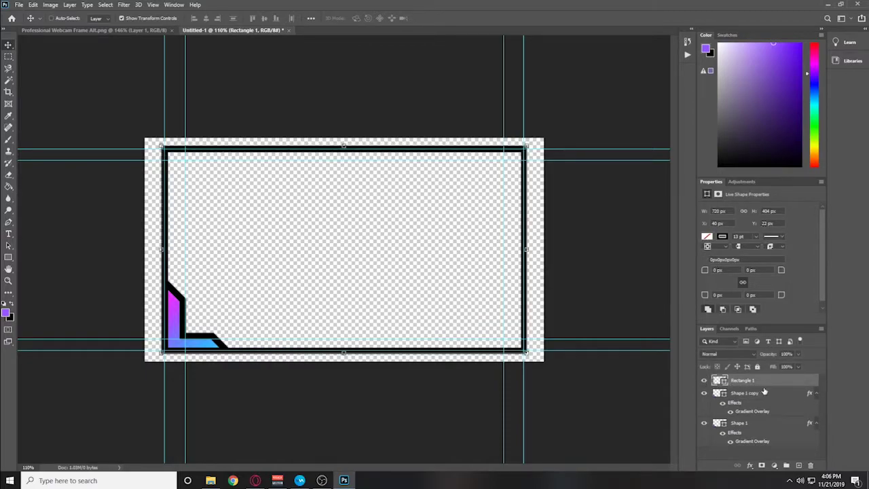
- Move the duplicated accent toward the frame's upper-right corner and rotate it 180°
click(766, 395)
drag(202, 310, 465, 197)
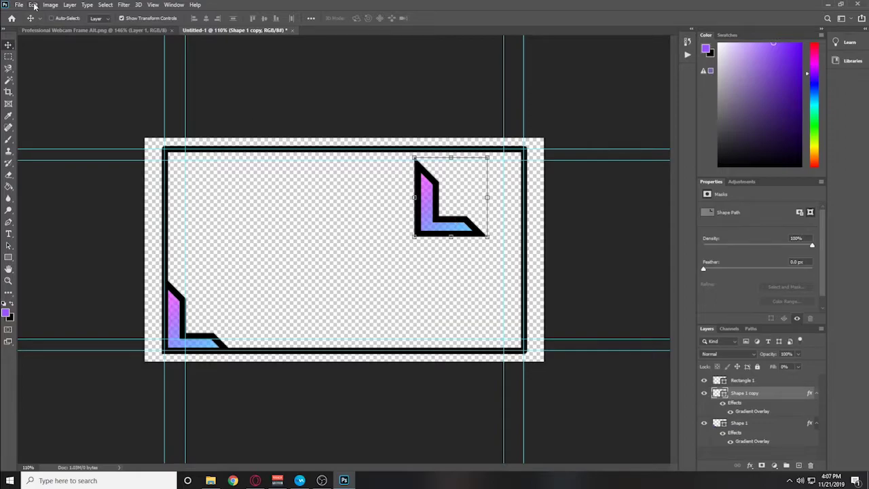
click(32, 5)
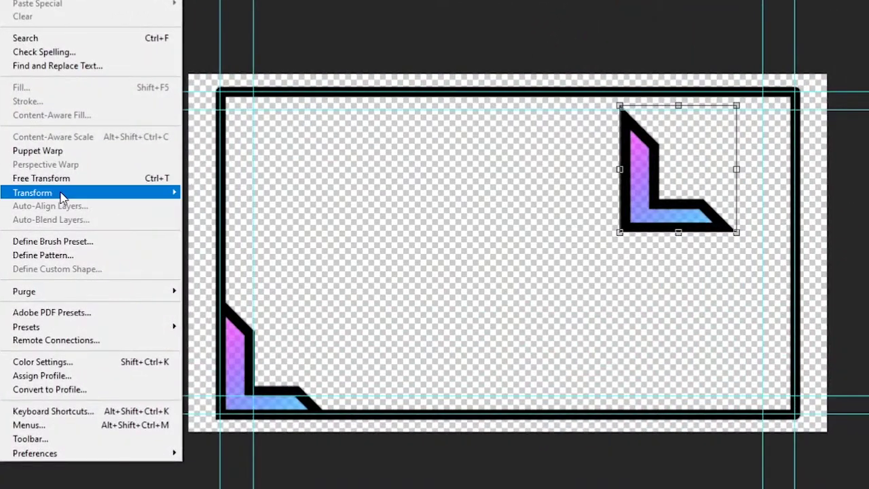
mouse_move(41, 204)
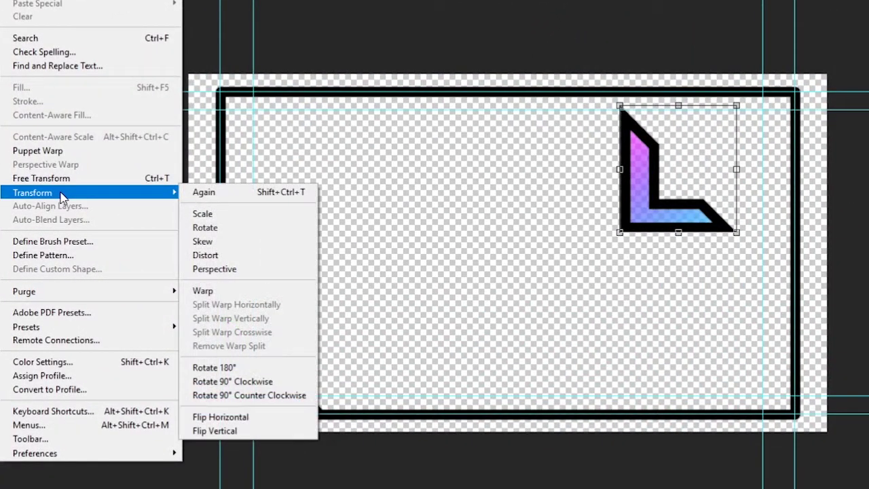
click(238, 370)
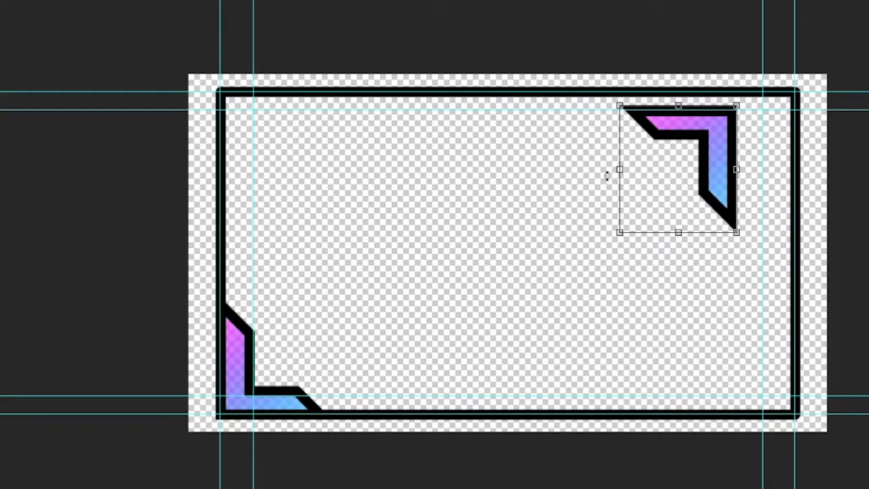
- Fit the rotated accent into the frame's upper-right corner, with its outer edges lined up with the black border
drag(679, 182, 737, 169)
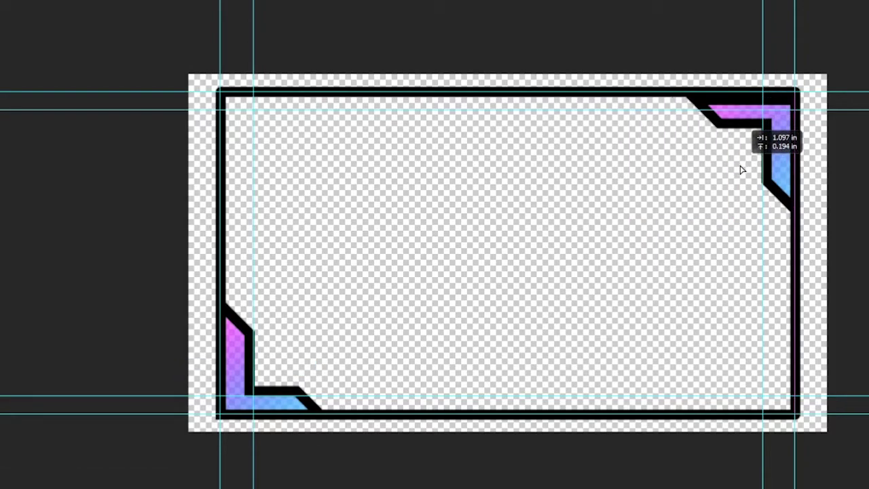
key(ctrl+t)
scroll(799, 237, up, 3)
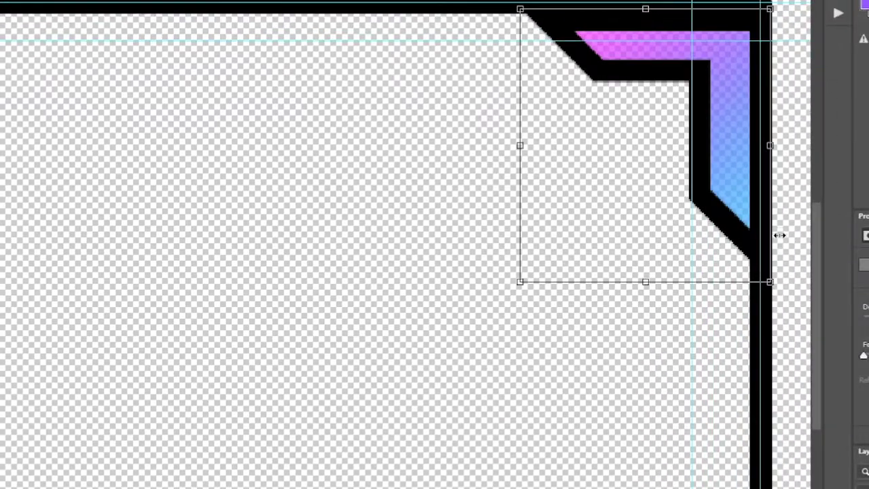
scroll(616, 258, right, 5)
scroll(654, 231, up, 2)
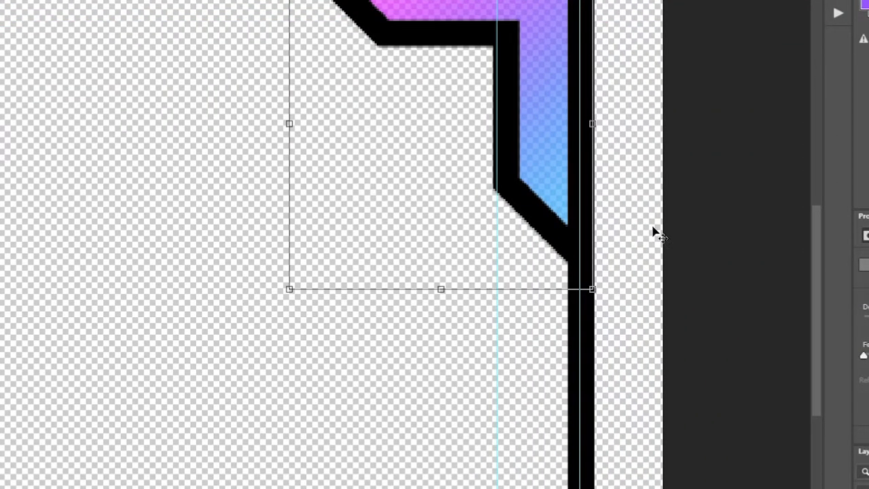
scroll(654, 238, up, 2)
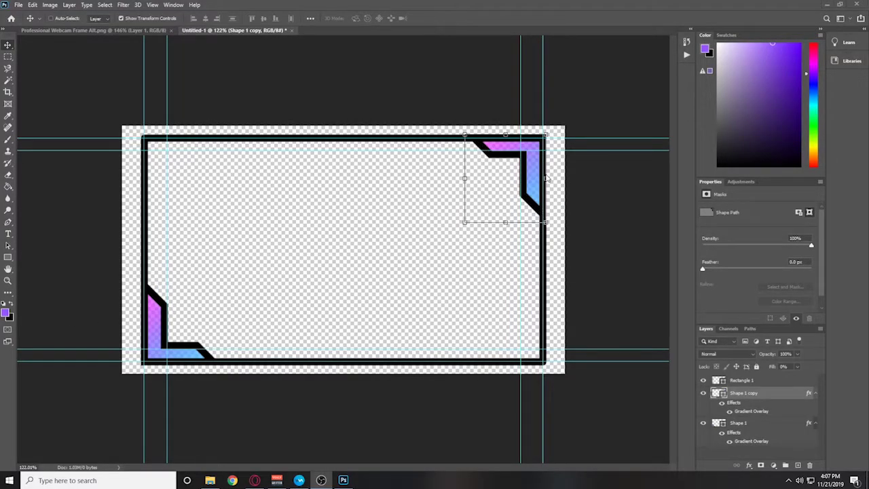
scroll(546, 179, up, 3)
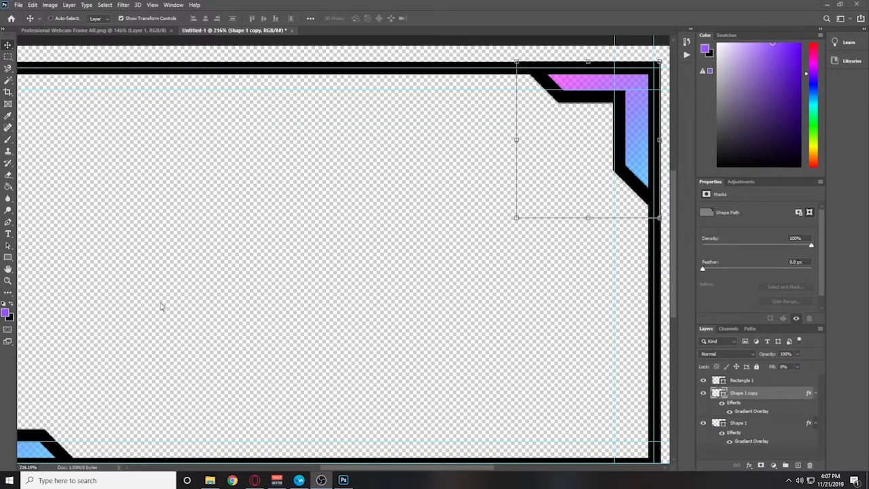
- Reduce the stroke width of the original lower-left accent to 10 pt
click(762, 424)
scroll(390, 351, left, 8)
scroll(389, 351, down, 2)
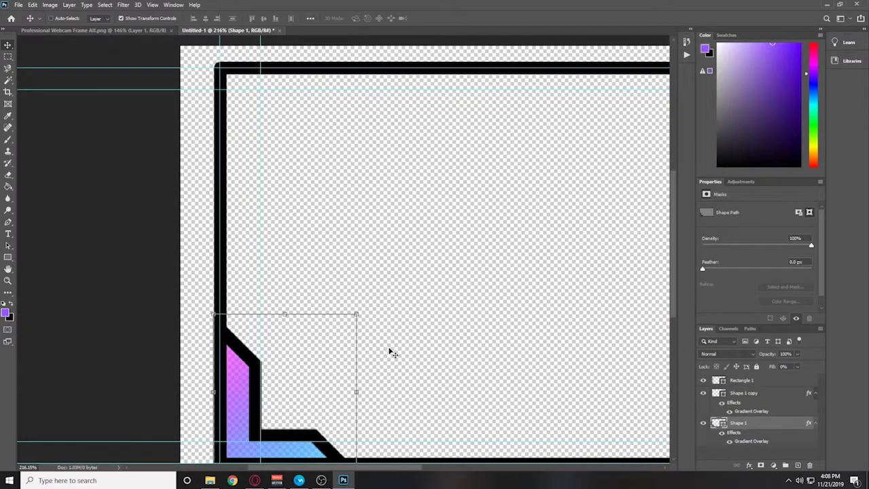
click(9, 222)
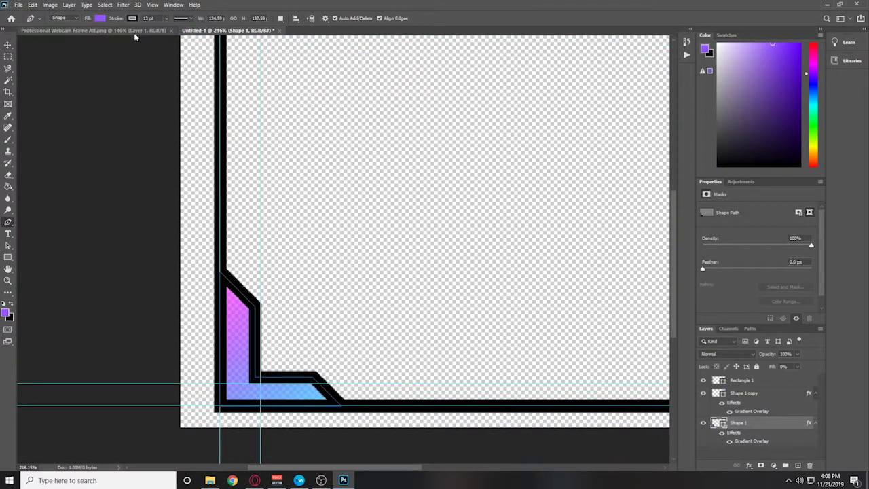
drag(166, 30, 151, 18)
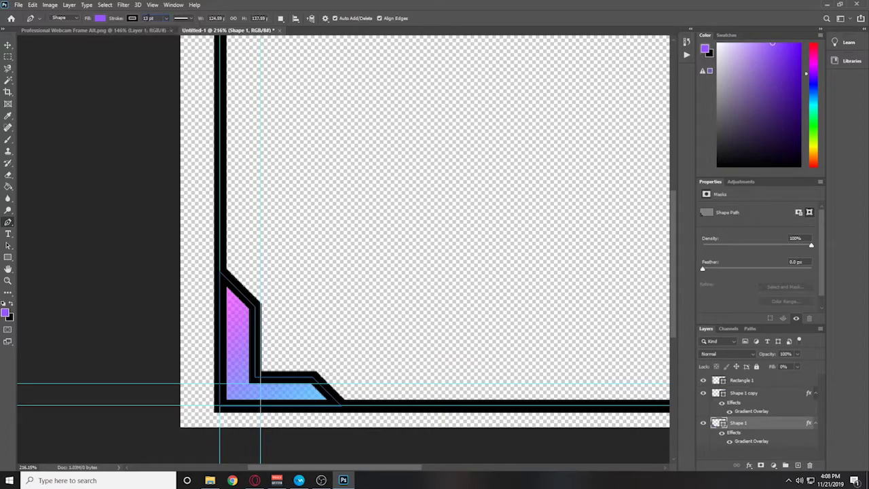
text(8)
key(Return)
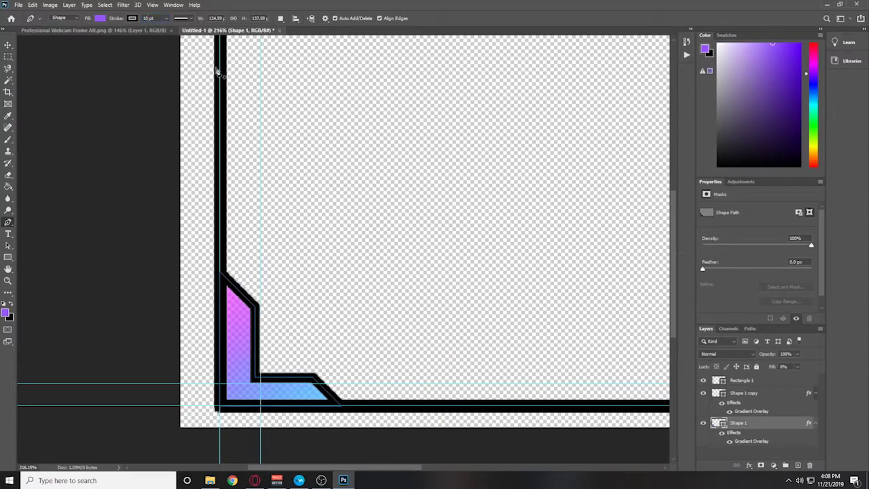
- Rasterize the layer styles of the two gradient accent layers, Shape 1 and Shape 1 copy
key(ctrl+minus)
key(ctrl+minus)
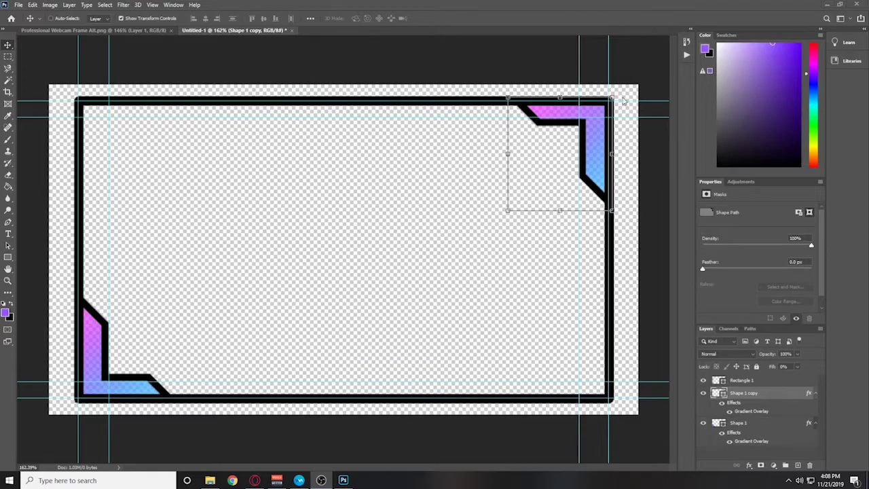
scroll(601, 105, up, 5)
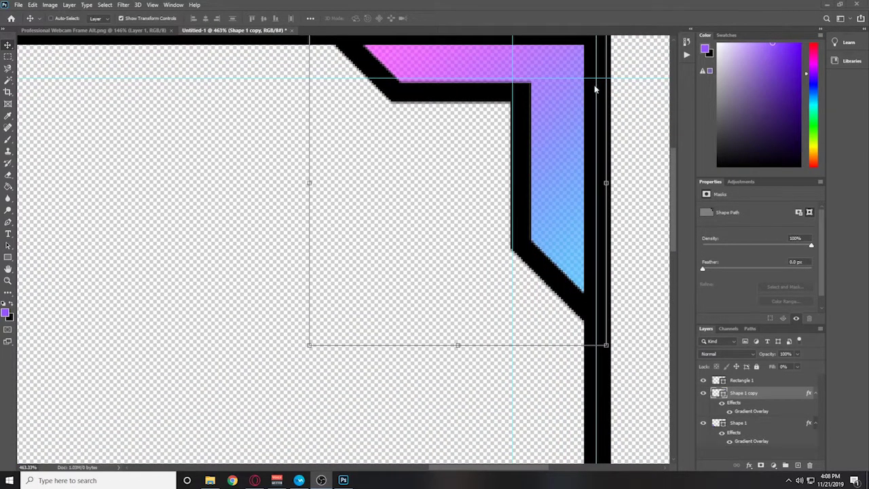
key(alt+bracketleft)
right_click(755, 428)
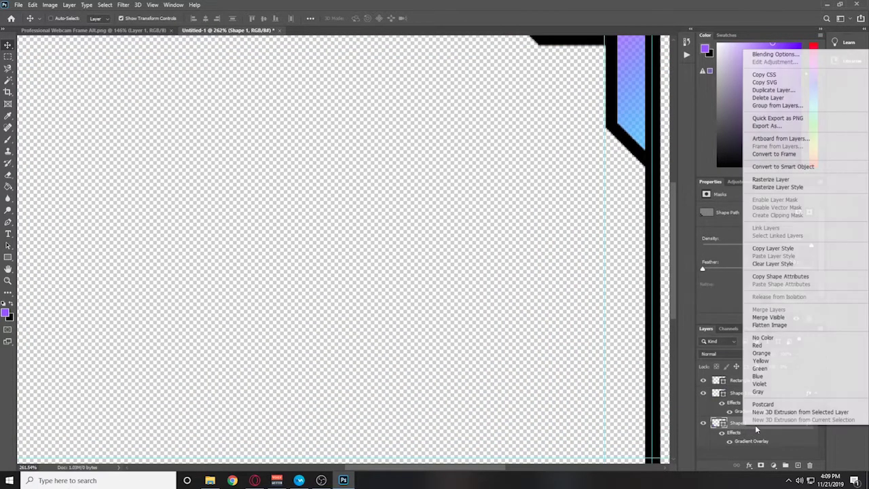
click(781, 186)
right_click(772, 392)
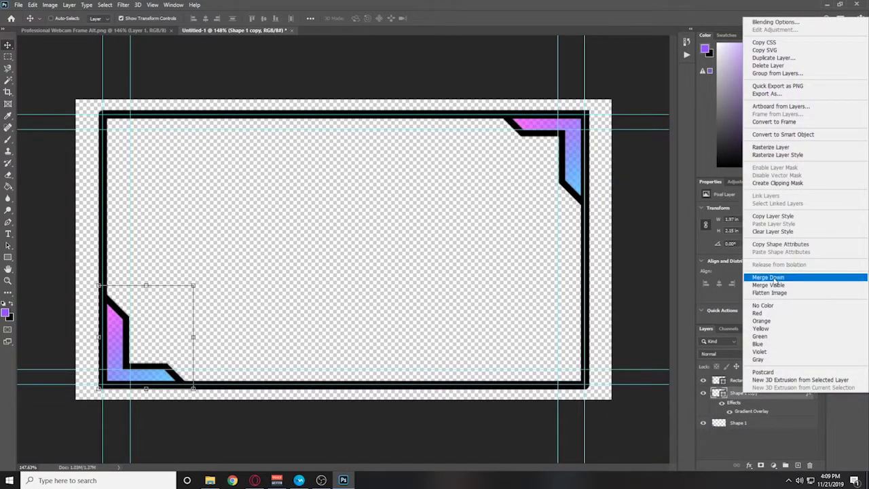
click(778, 151)
- Erase the lower-left accent's square outer corner to match the rounded border, and make the upper-right accent's layer active
scroll(63, 369, up, 10)
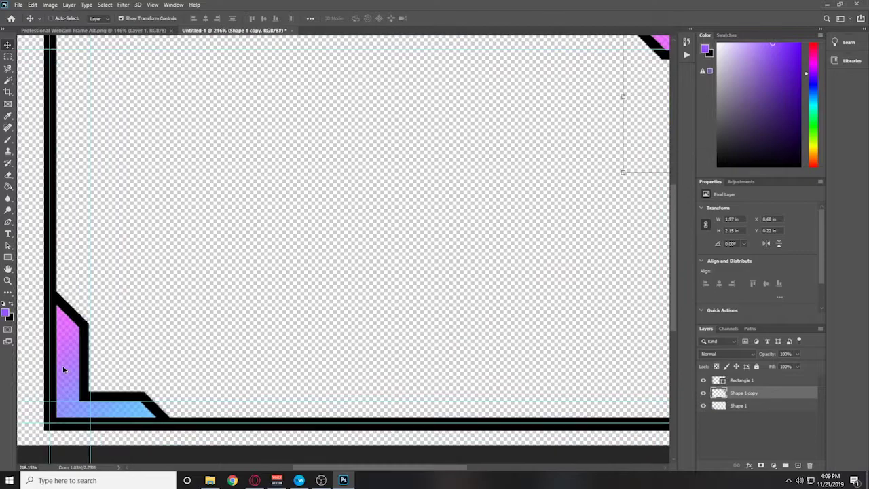
ctrl+click(64, 369)
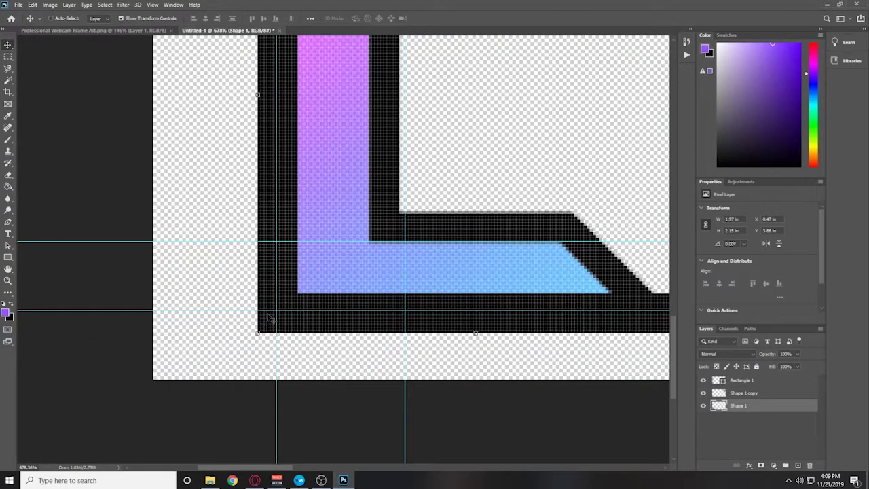
click(9, 176)
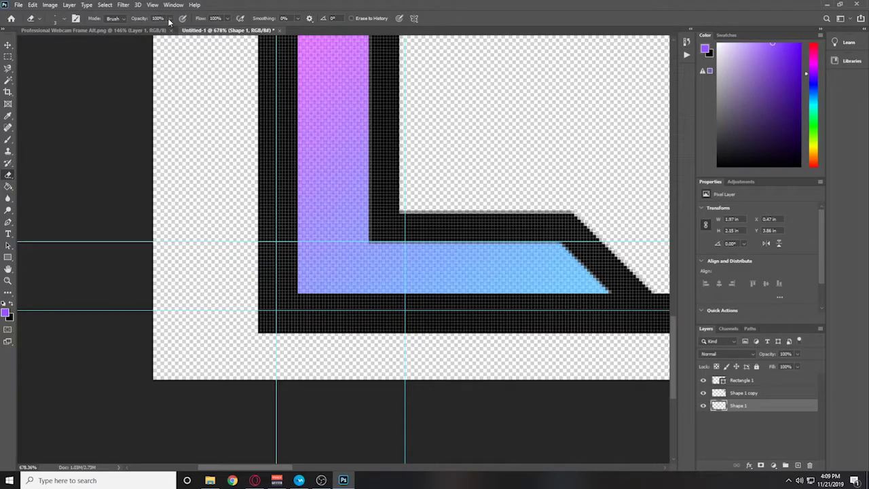
mouse_move(249, 318)
mouse_down()
mouse_move(261, 332)
mouse_move(249, 311)
mouse_up()
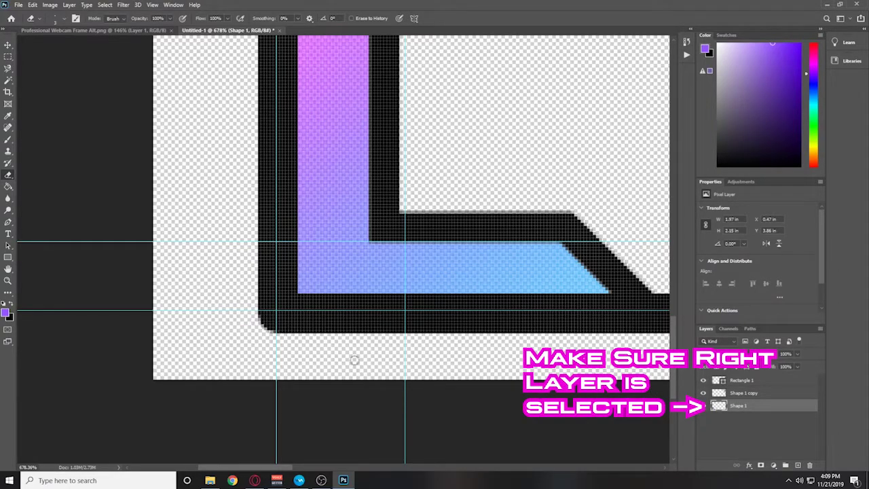
scroll(451, 396, down, 3)
drag(350, 467, 517, 467)
scroll(408, 272, up, 5)
scroll(625, 161, up, 2)
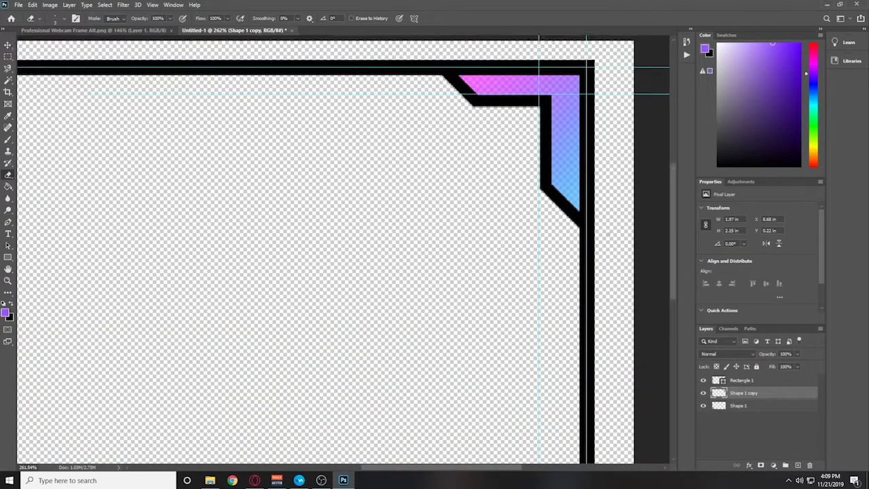
scroll(625, 161, down, 2)
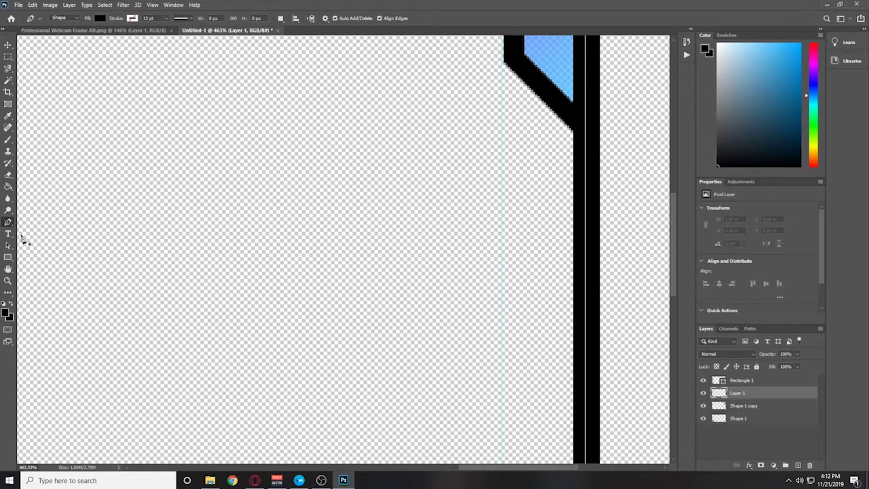
- Draw a closed stepped Pen shape, about 79 px tall, with black fill and no stroke, from the upper-right accent's lower edge down the right border
click(8, 222)
click(131, 19)
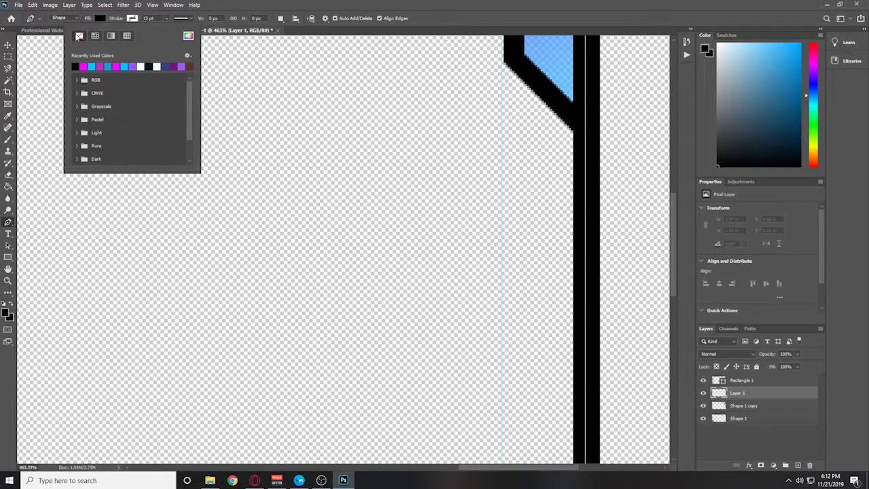
click(100, 18)
click(100, 18)
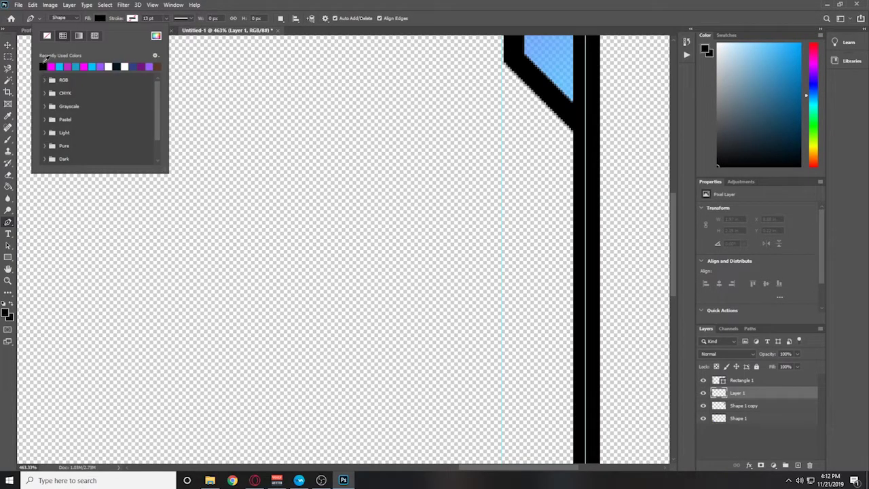
click(106, 15)
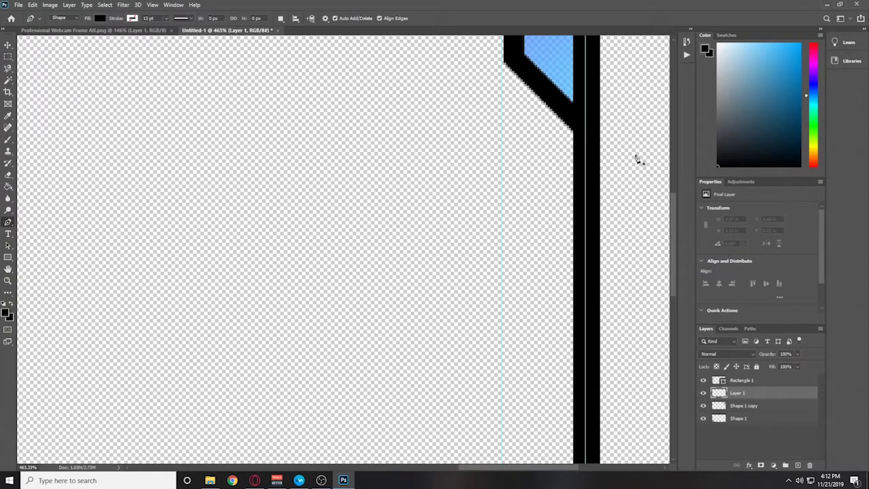
click(539, 87)
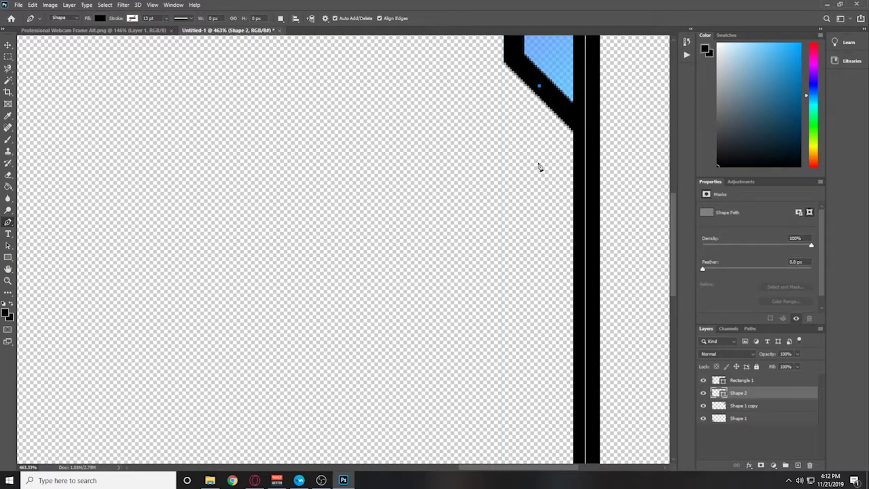
click(540, 142)
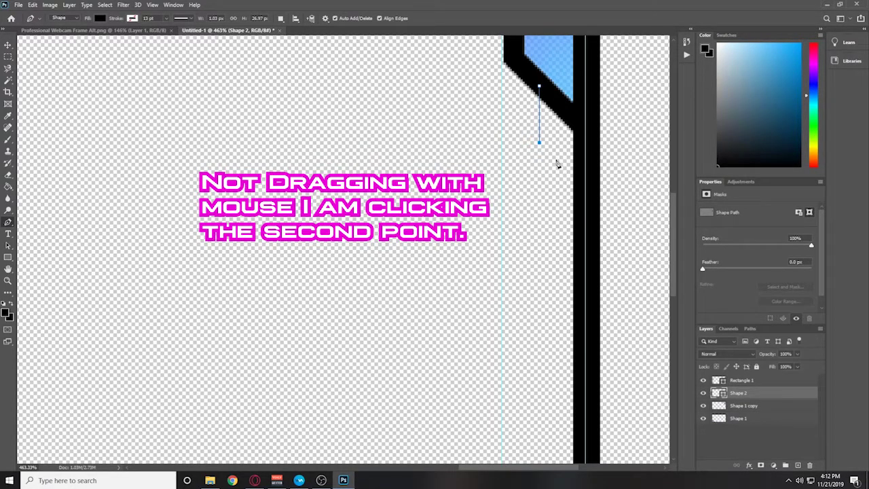
click(555, 159)
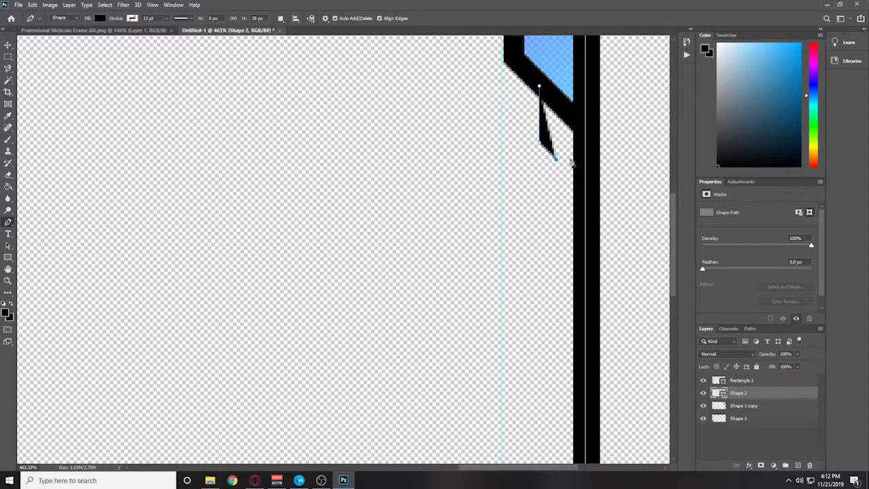
click(556, 231)
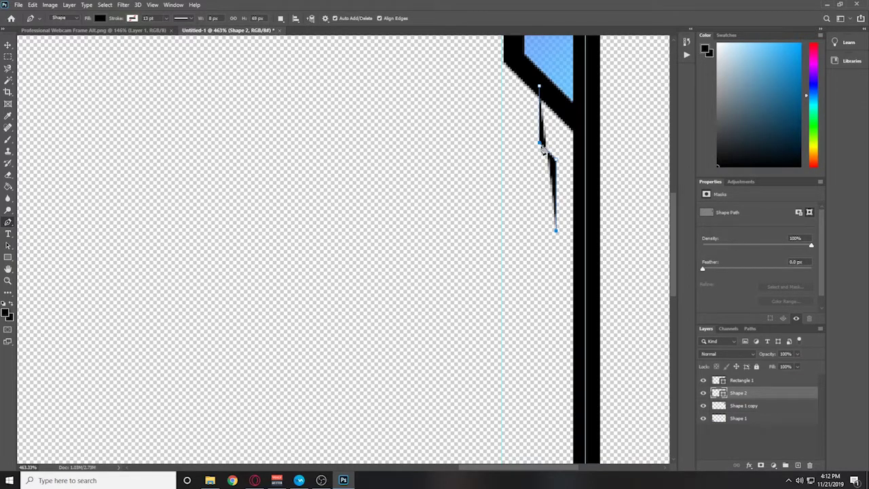
click(570, 245)
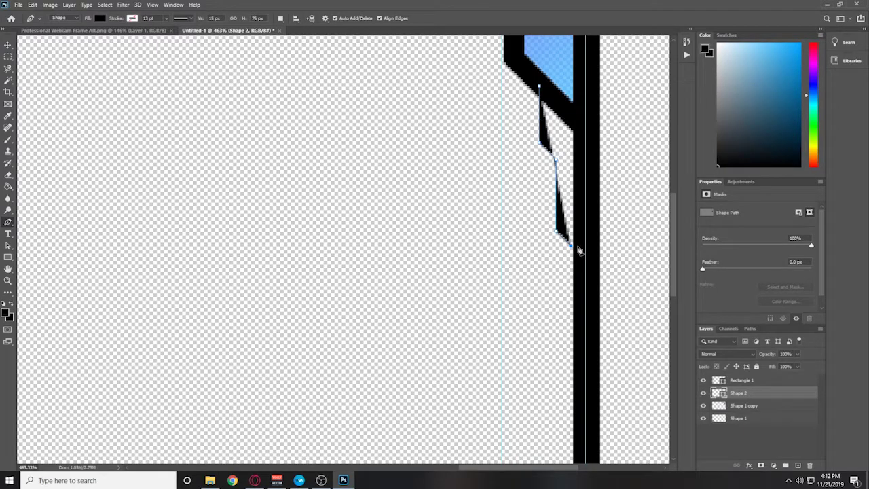
click(577, 251)
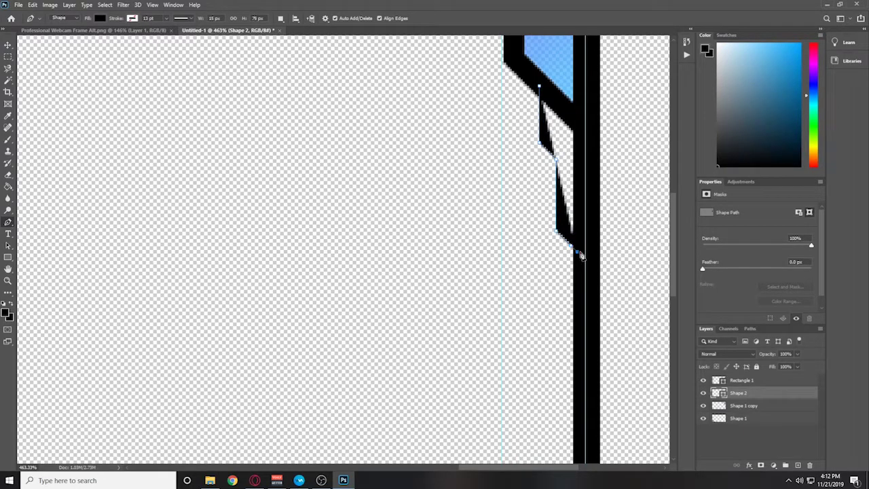
click(577, 115)
click(539, 87)
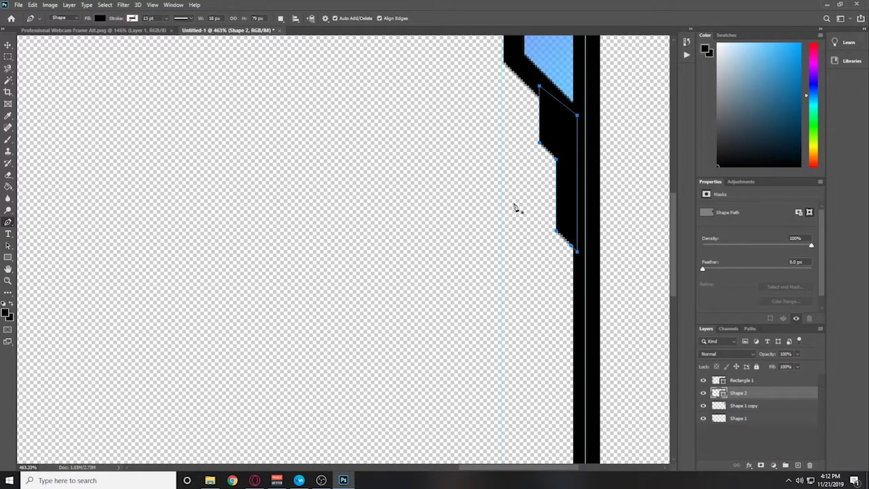
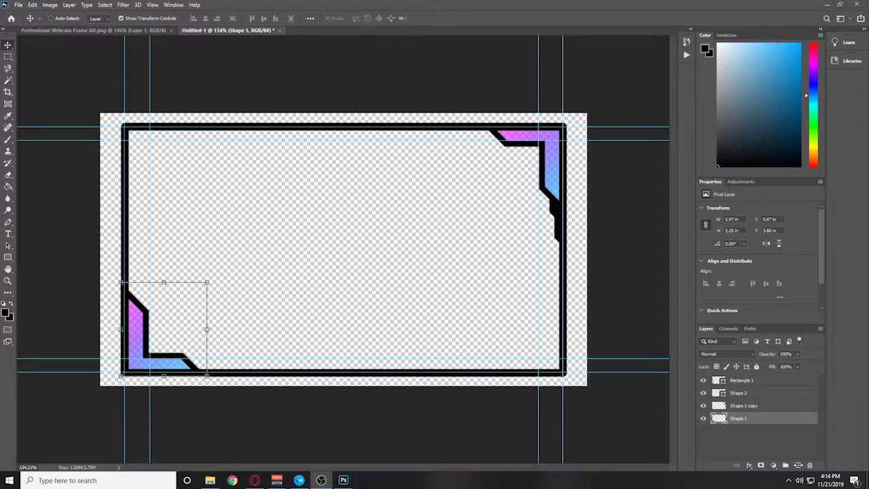
- Add a new layer at the bottom of the layer stack, below Shape 1, and choose the Pen tool
click(798, 465)
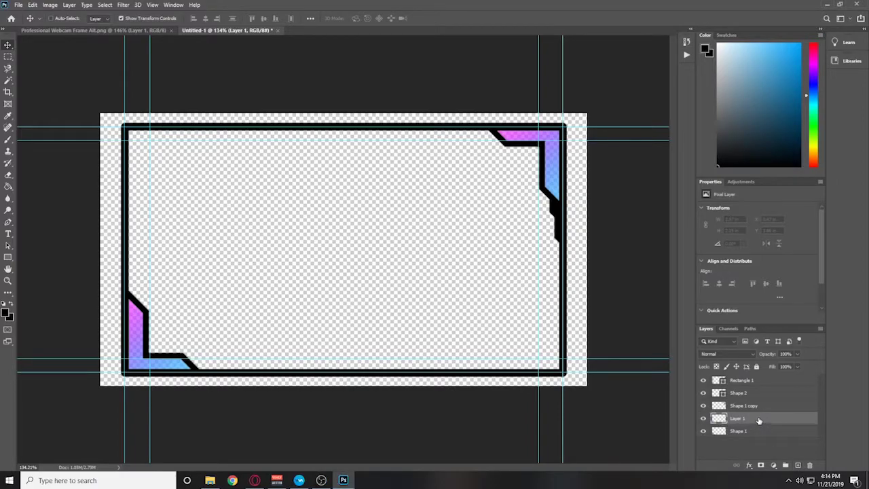
drag(759, 421, 759, 438)
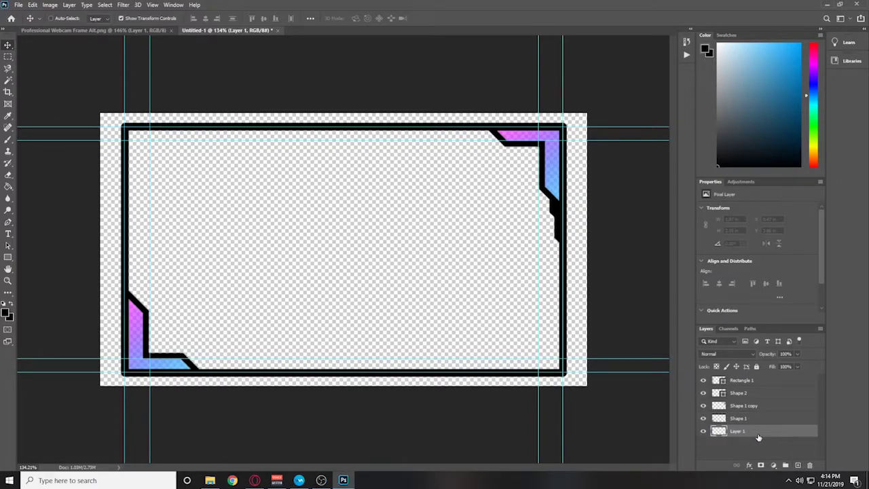
click(8, 221)
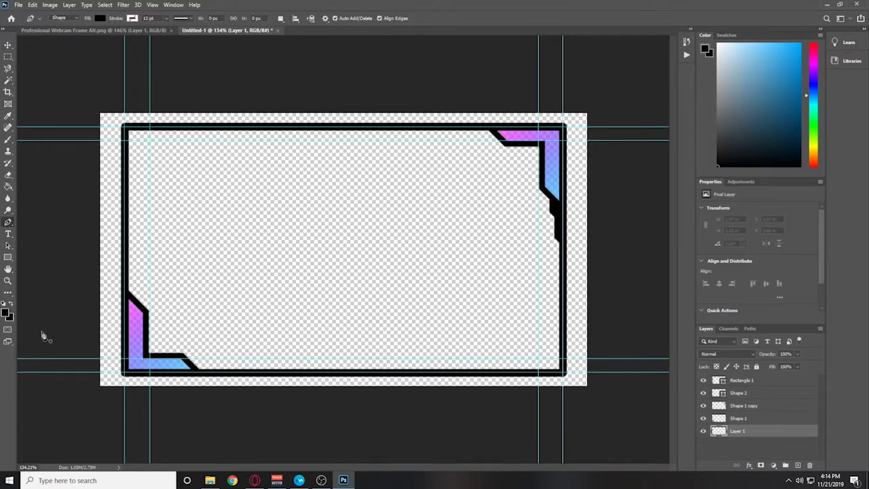
- Draw a stepped black Pen shape, about 25 by 114 px, from the lower-left accent's upper slanted edge up along the left border
scroll(57, 360, up, 3)
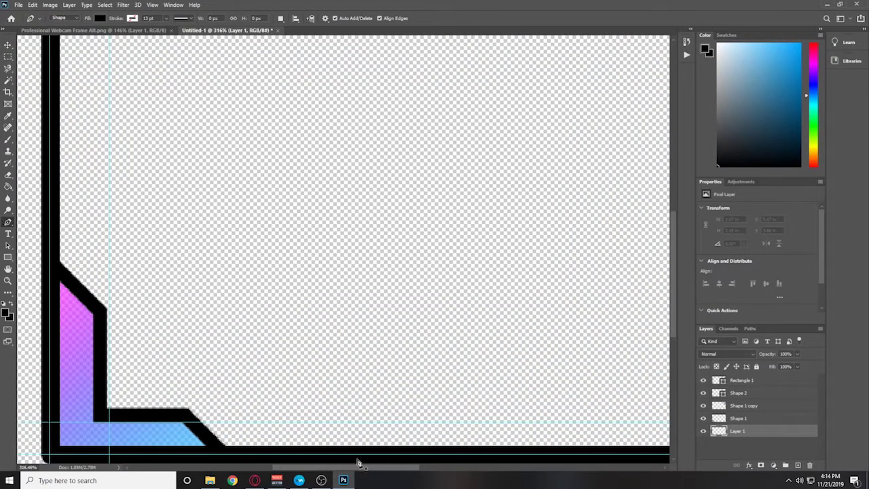
scroll(362, 464, left, 3)
scroll(371, 471, down, 2)
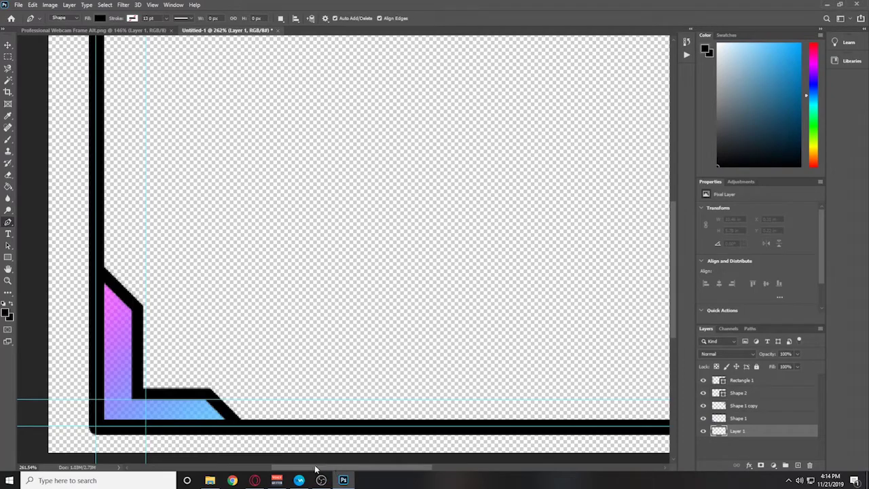
scroll(229, 301, up, 3)
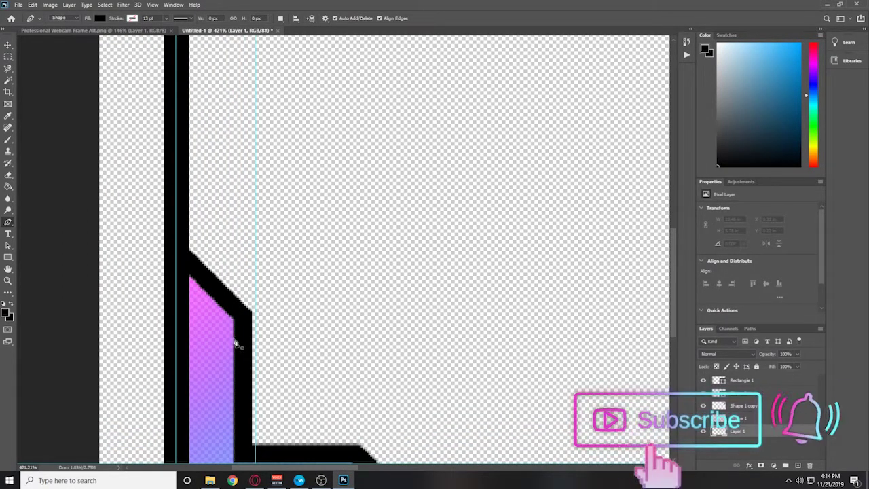
click(238, 301)
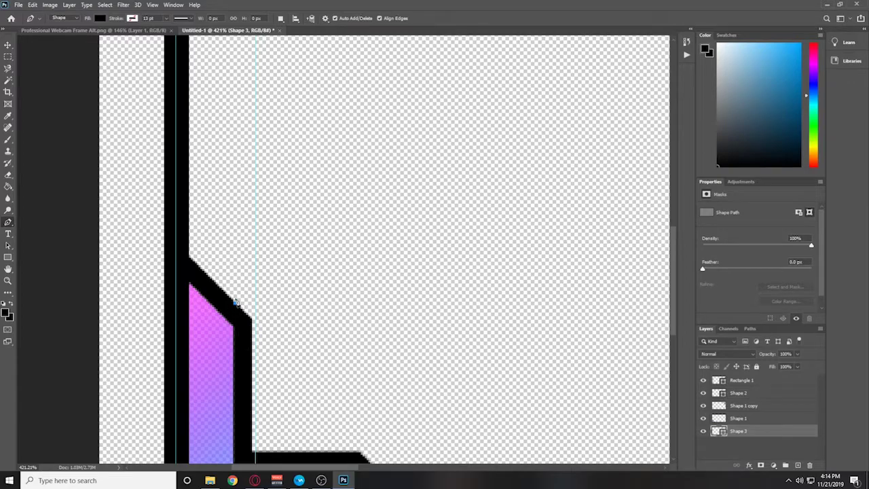
click(235, 281)
drag(236, 280, 235, 275)
click(204, 243)
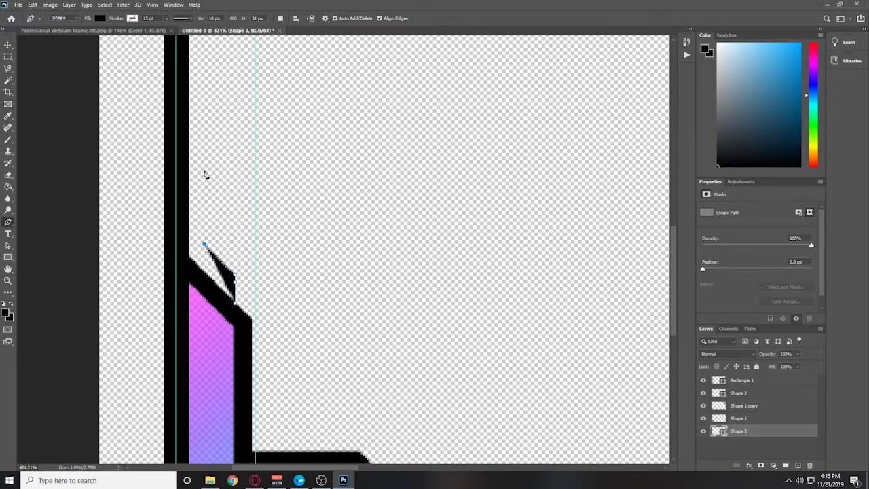
click(204, 104)
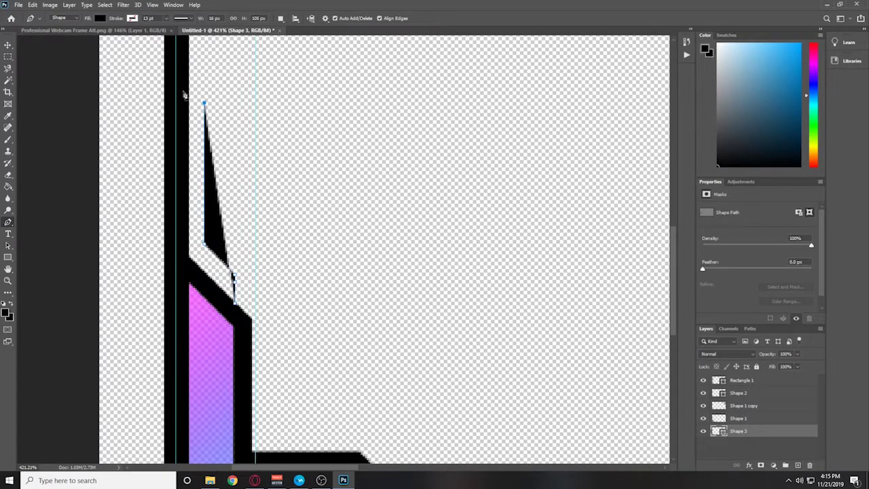
click(187, 262)
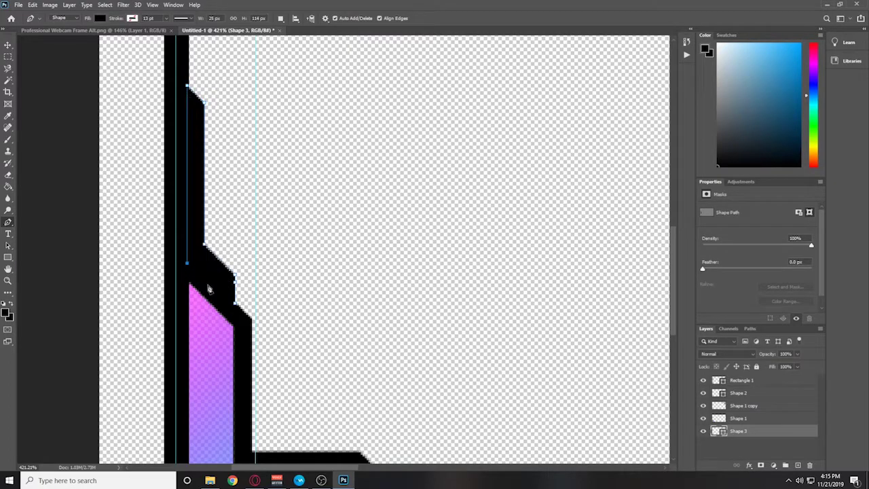
scroll(164, 269, down, 3)
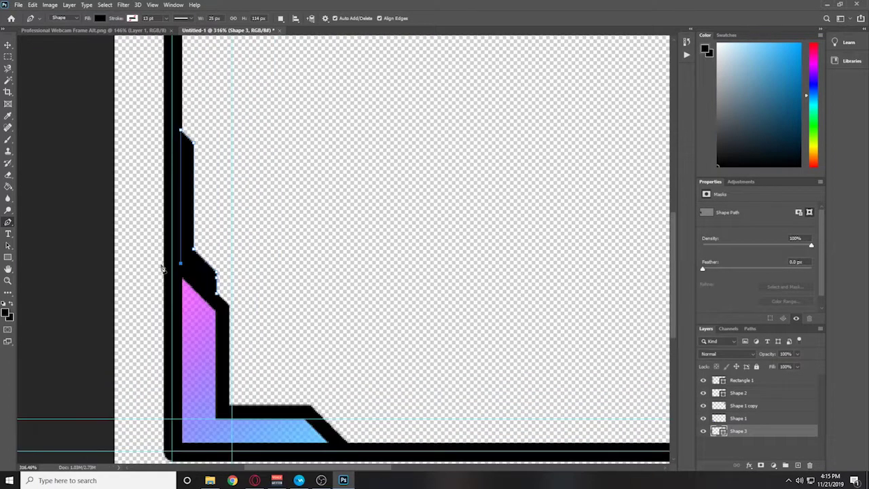
key(v)
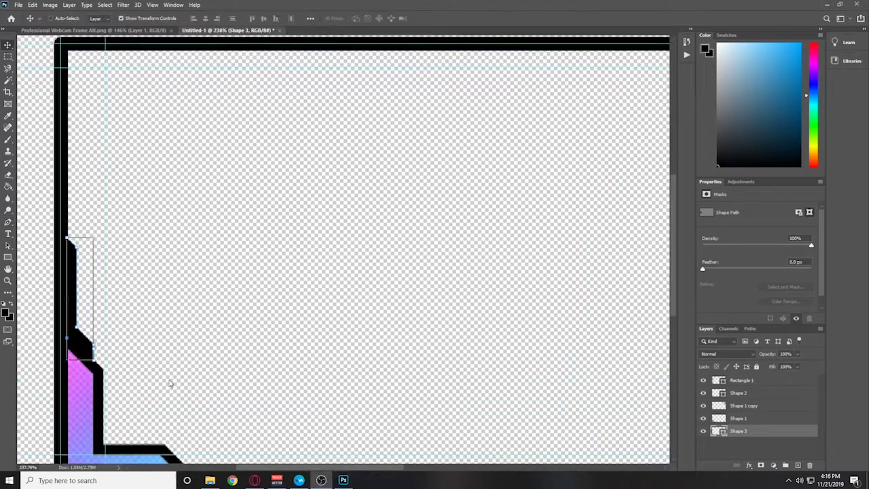
- Add another new layer at the bottom of the layer stack, below Shape 3, and choose the Pen tool for the left border
click(799, 466)
drag(768, 434, 767, 451)
click(8, 222)
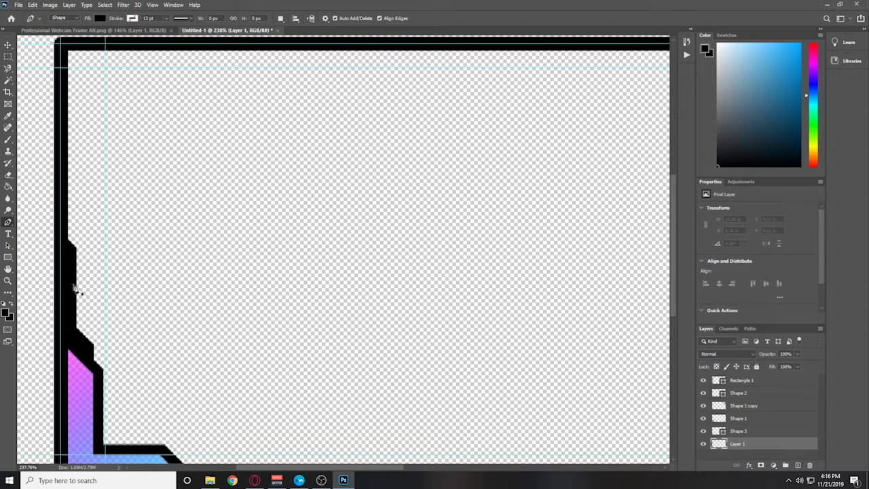
scroll(39, 285, up, 3)
scroll(47, 291, up, 2)
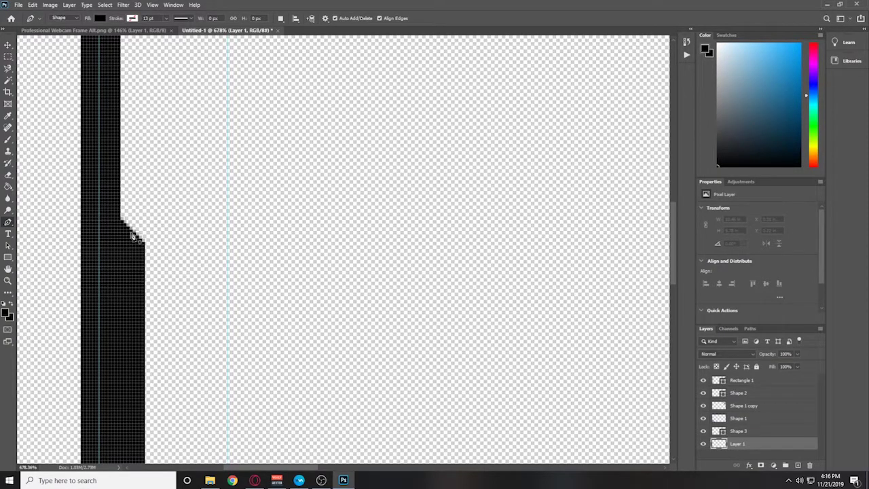
- Draw a black L-shaped Pen shape, about 127 by 182 px, from the left detail's slanted end up the border and around the upper-left corner
click(130, 235)
scroll(133, 246, up, 5)
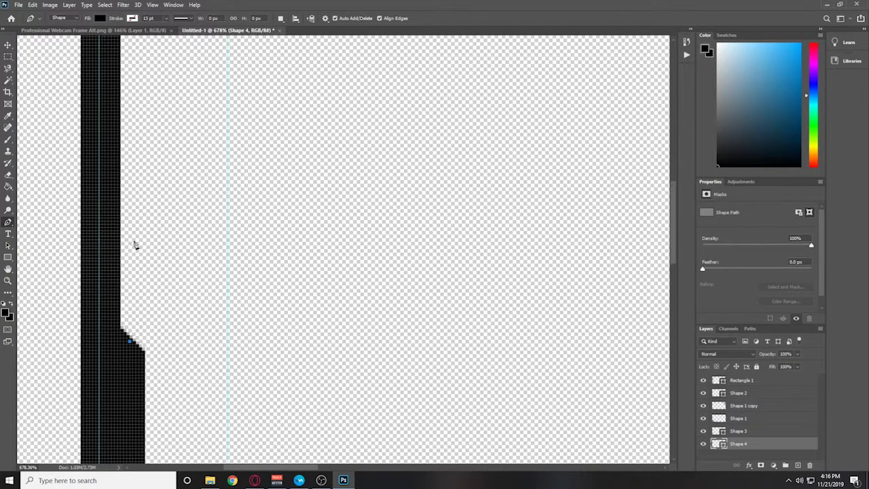
scroll(134, 244, up, 5)
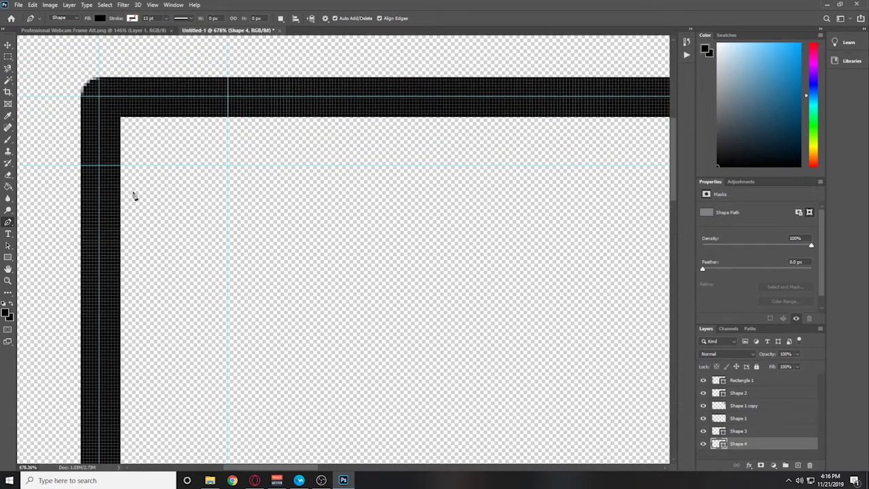
click(130, 128)
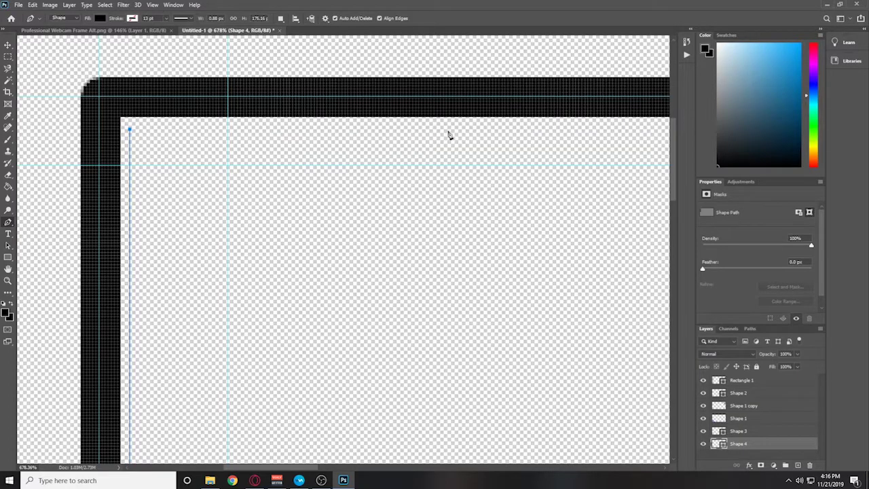
drag(478, 130, 501, 106)
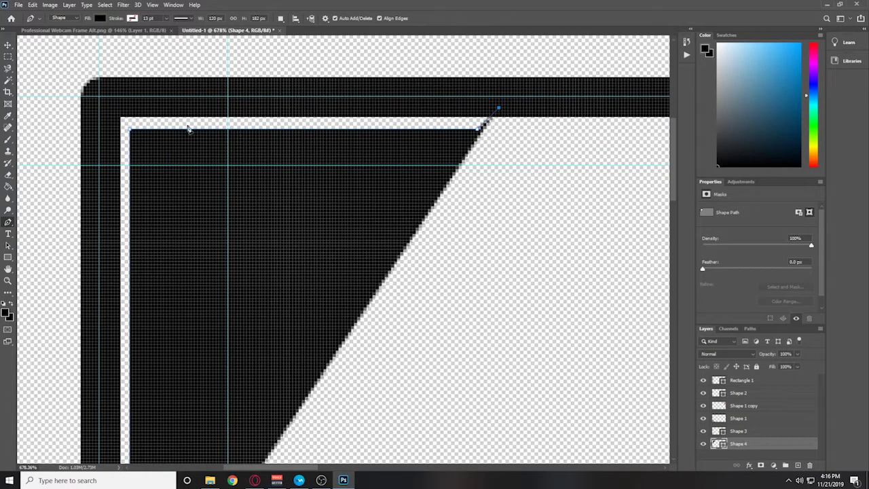
click(109, 108)
scroll(102, 224, down, 10)
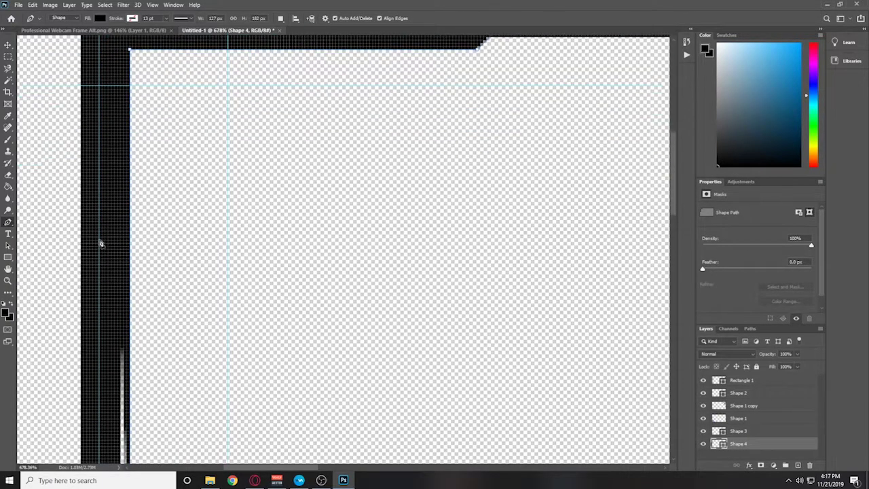
click(108, 297)
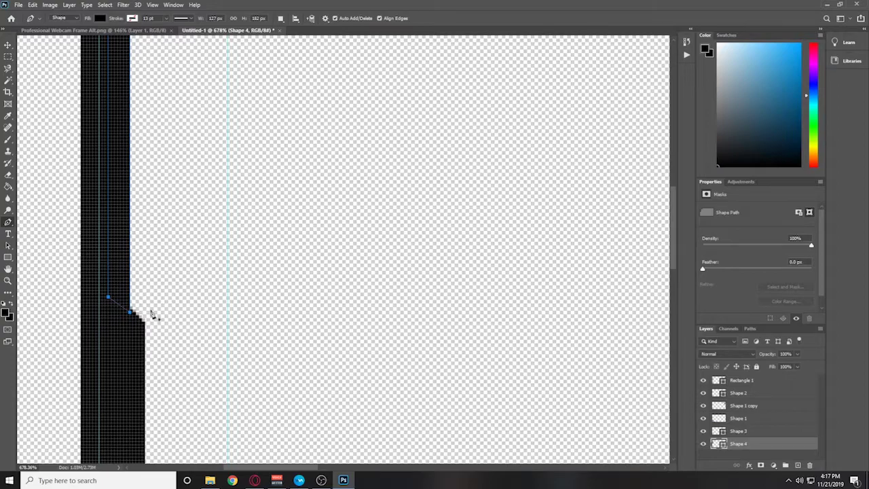
- Rasterize the Shape 3 and Shape 4 layers and merge them into one layer
scroll(122, 249, down, 10)
scroll(125, 249, up, 2)
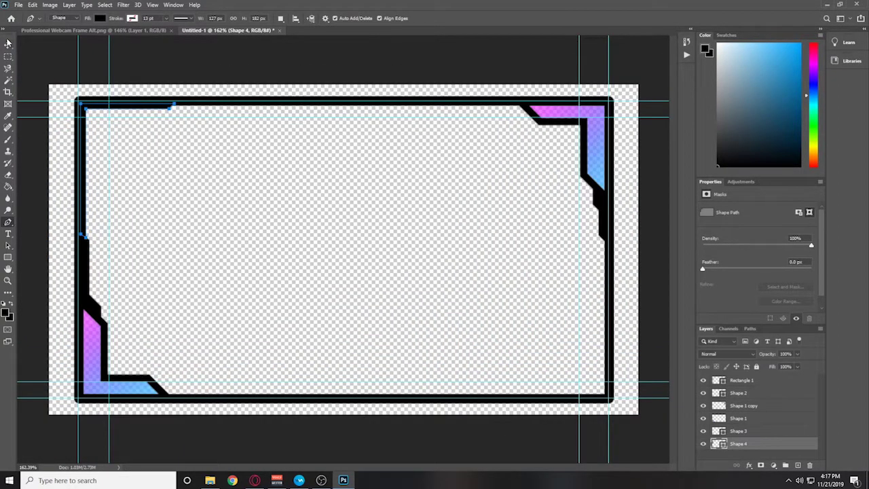
scroll(59, 196, up, 2)
scroll(57, 195, up, 3)
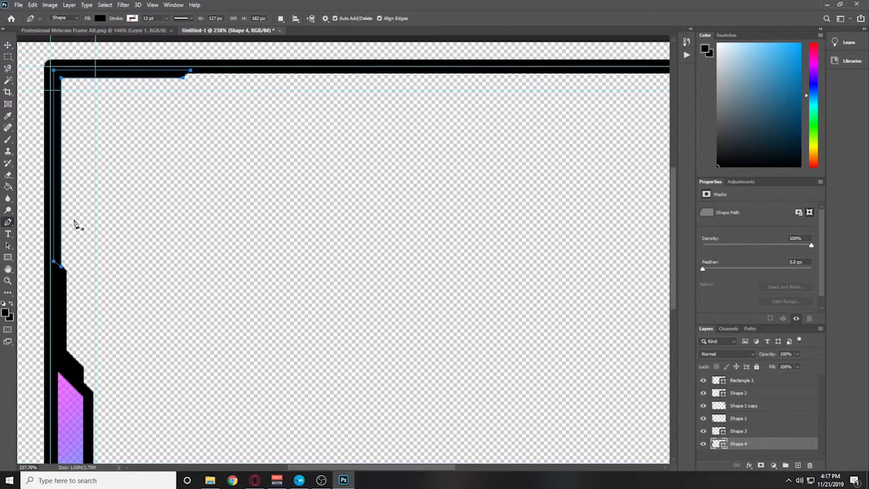
scroll(57, 196, up, 2)
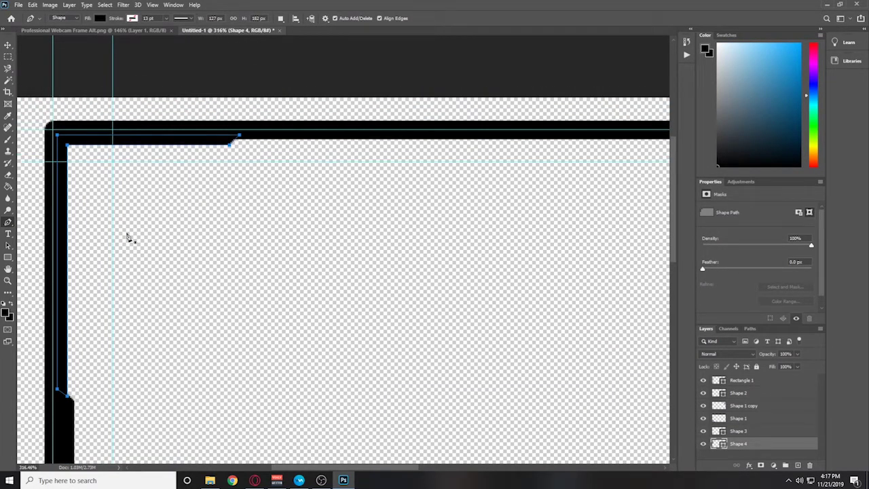
scroll(103, 193, down, 3)
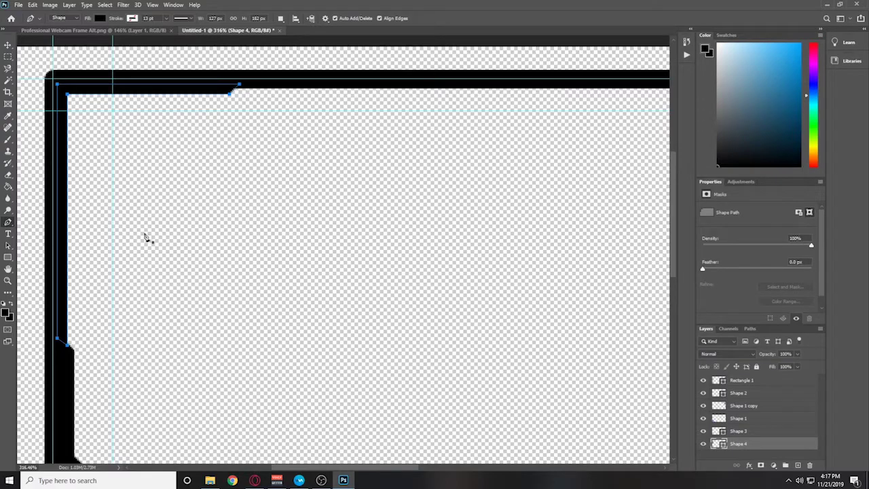
key(v)
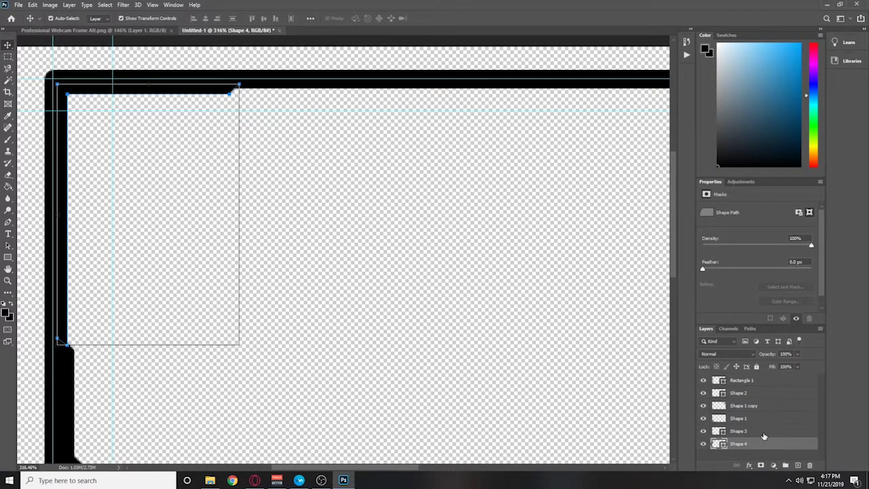
shift+click(764, 436)
scroll(319, 340, down, 3)
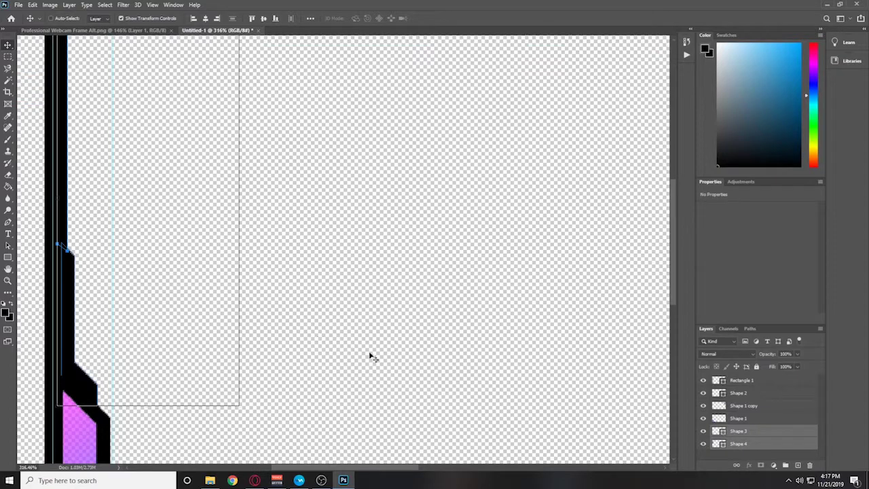
right_click(768, 434)
click(796, 189)
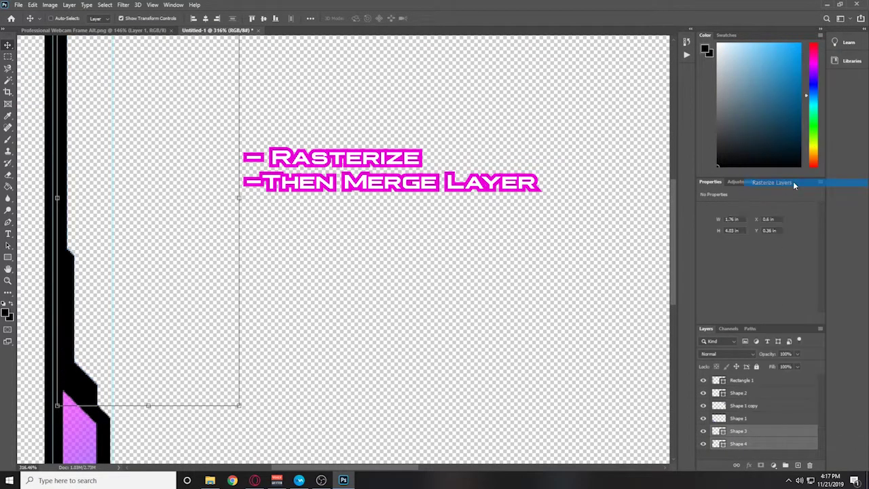
right_click(760, 431)
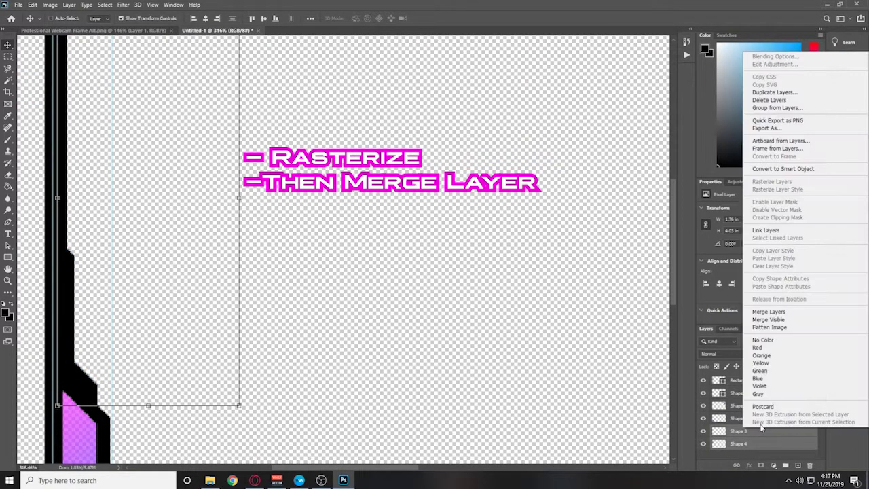
click(787, 312)
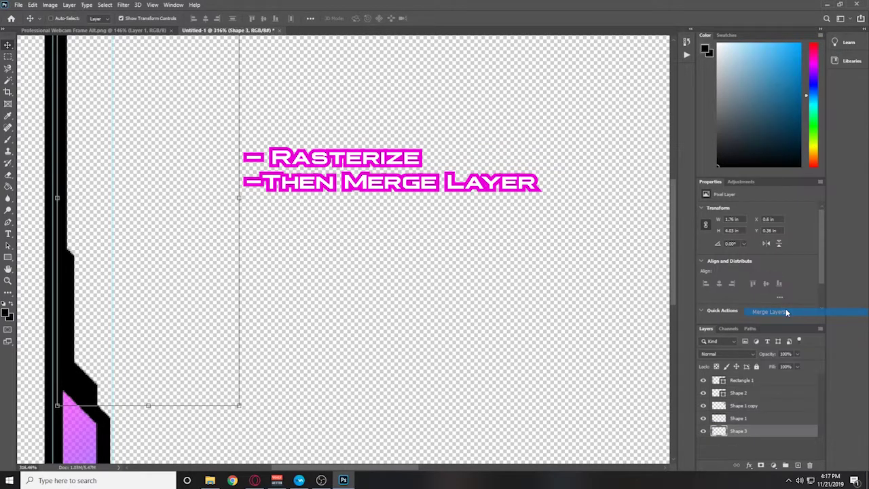
- Apply a blue-to-magenta linear Gradient Overlay to the merged Shape 3 layer with Normal blending and 100% opacity
double_click(770, 435)
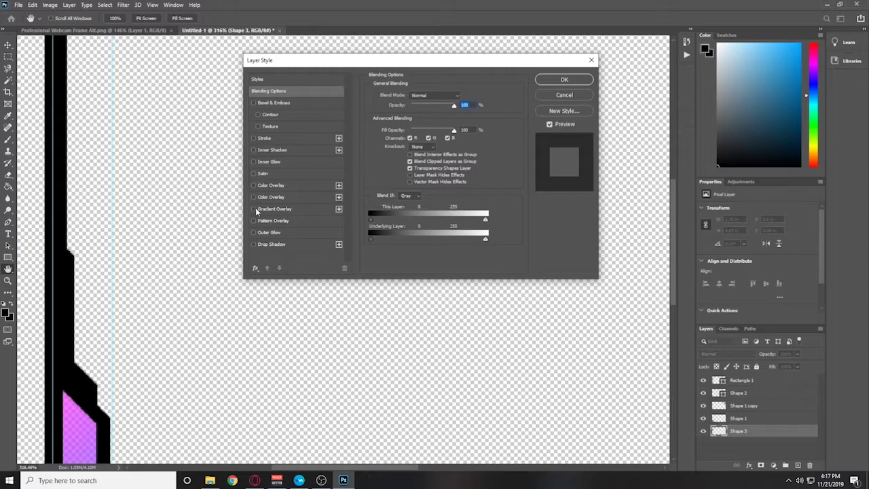
click(254, 209)
click(309, 209)
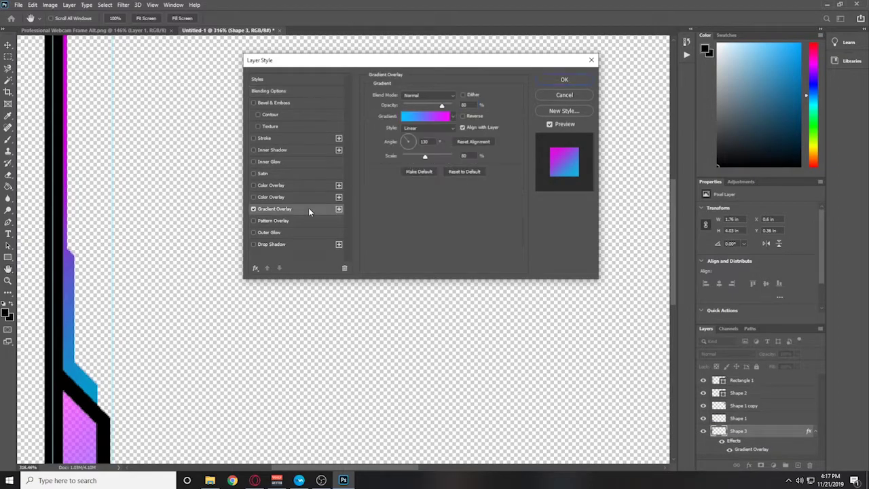
click(432, 95)
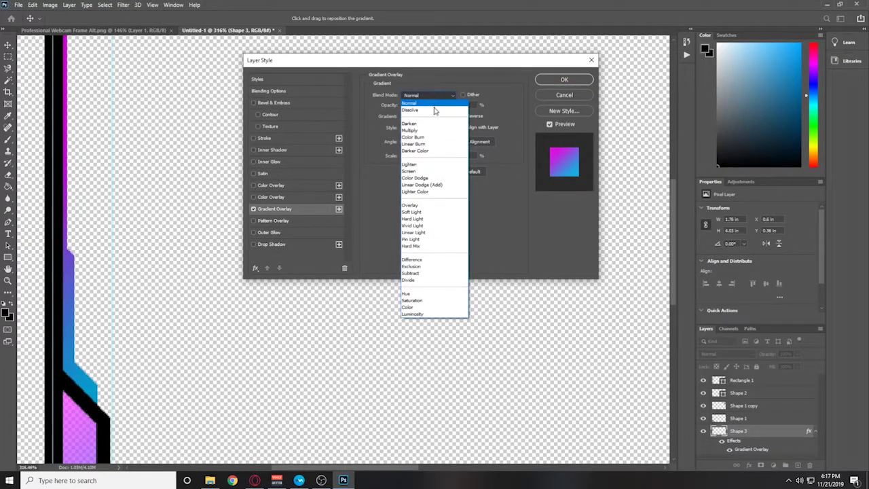
click(427, 99)
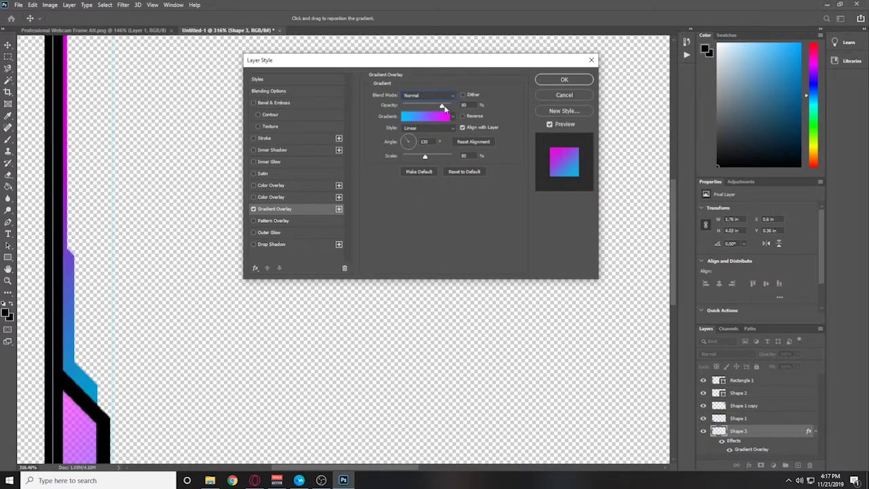
drag(442, 107, 462, 108)
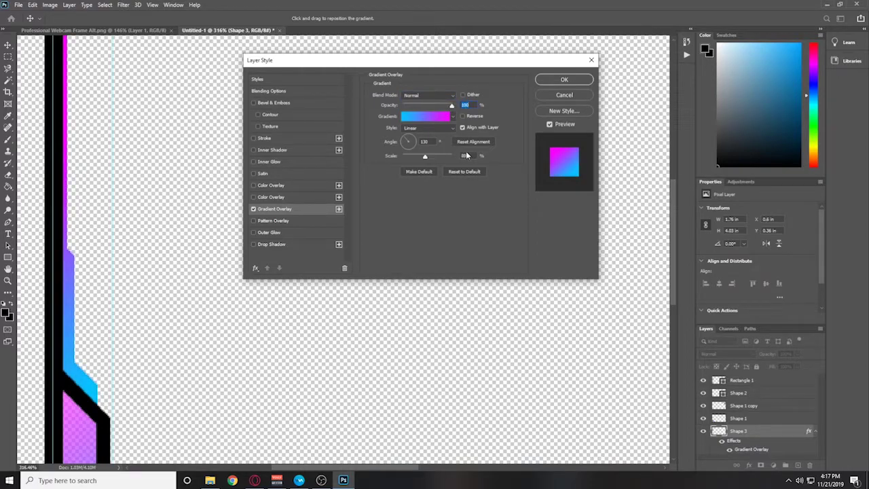
click(566, 79)
- Erase the gradient strip along the top border beyond the inner left vertical guide, leaving a short piece at the corner
key(ctrl+0)
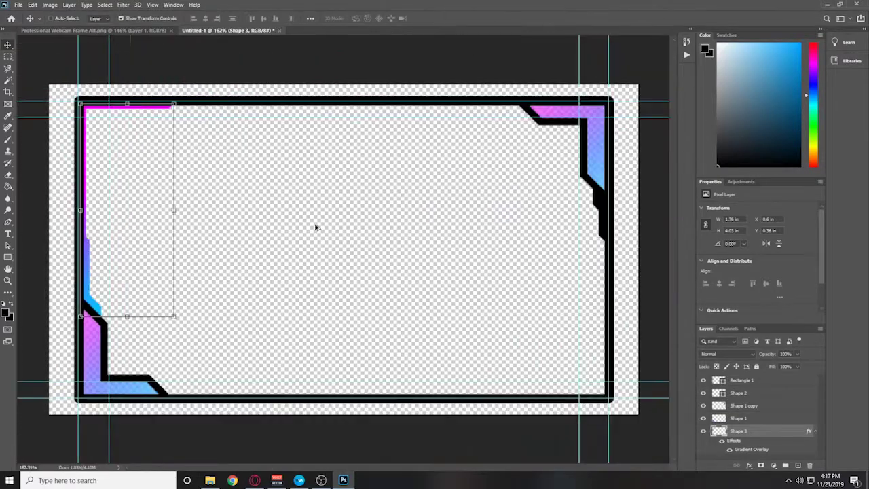
scroll(285, 262, down, 2)
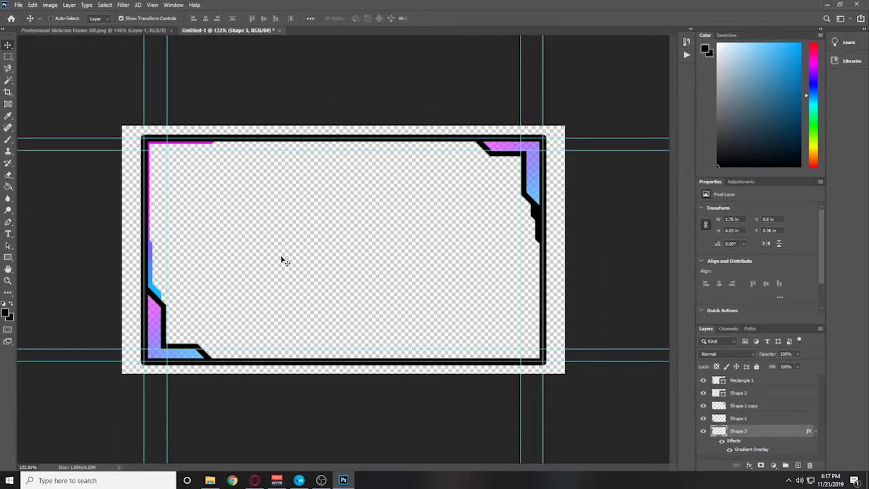
scroll(102, 216, up, 3)
scroll(82, 204, down, 2)
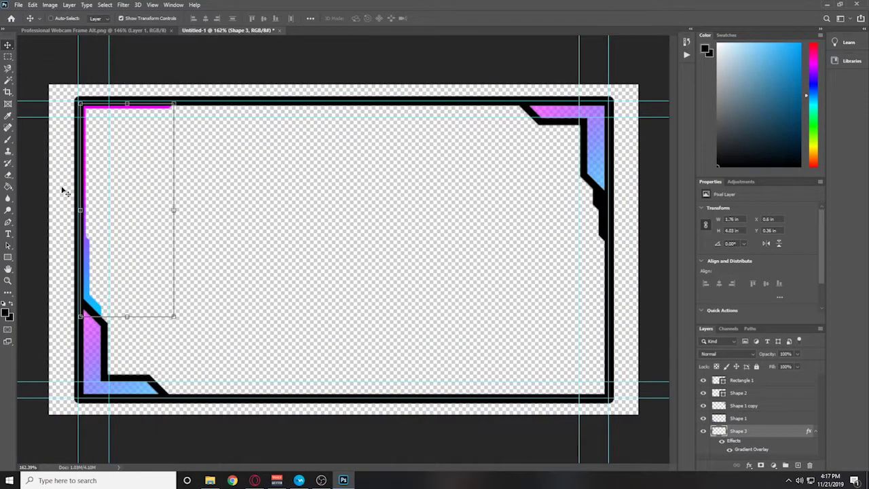
scroll(38, 82, up, 3)
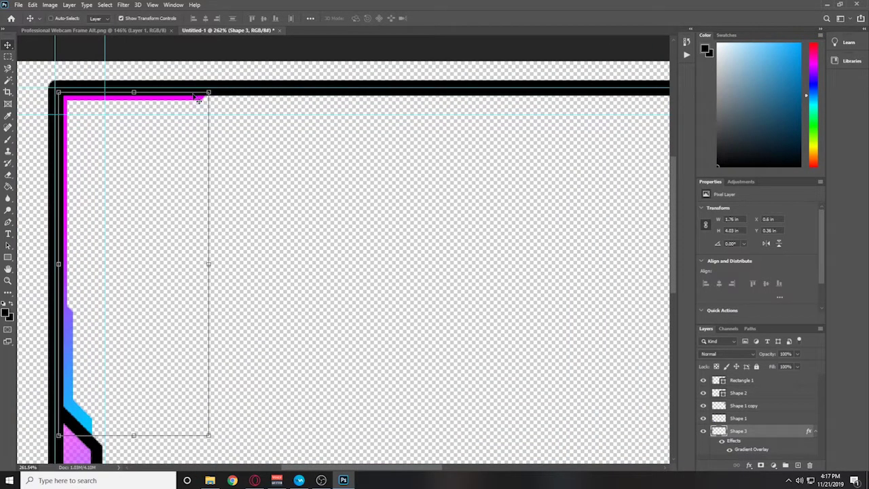
click(8, 174)
scroll(82, 118, up, 3)
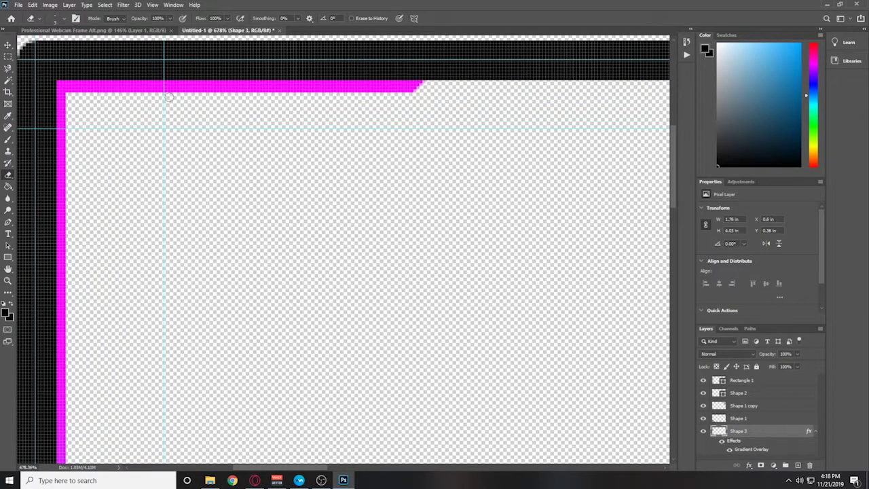
mouse_move(172, 95)
mouse_down()
mouse_move(204, 79)
mouse_move(184, 96)
mouse_move(223, 94)
mouse_move(273, 81)
mouse_move(271, 75)
mouse_move(252, 87)
mouse_move(274, 90)
mouse_up()
key(ctrl+0)
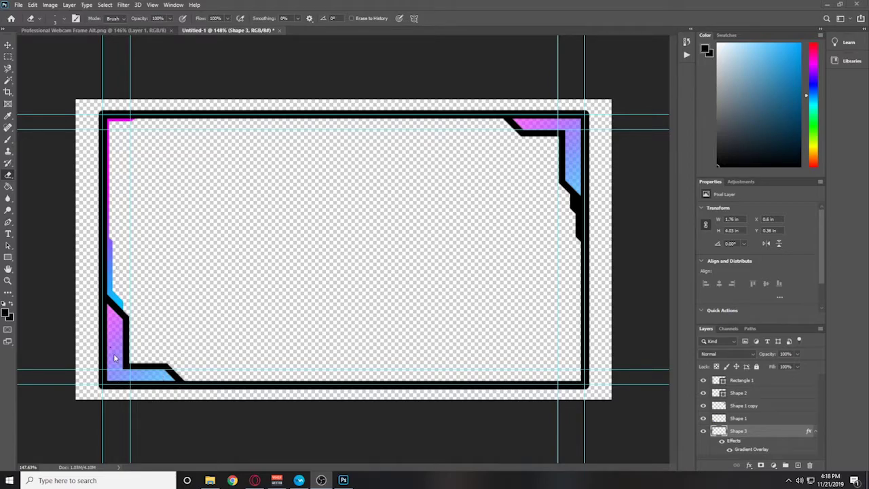
- Compare with the reference webcam frame document and turn on Reverse for the Shape 3 layer's Gradient Overlay
click(104, 30)
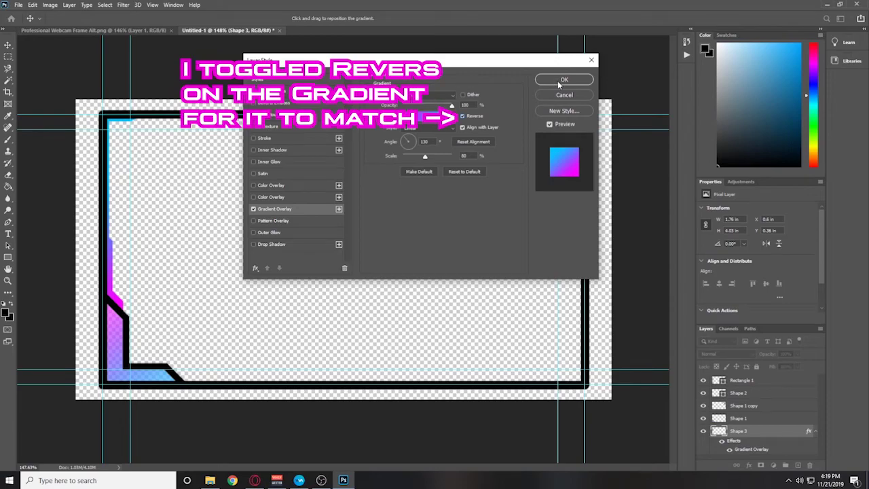
click(562, 80)
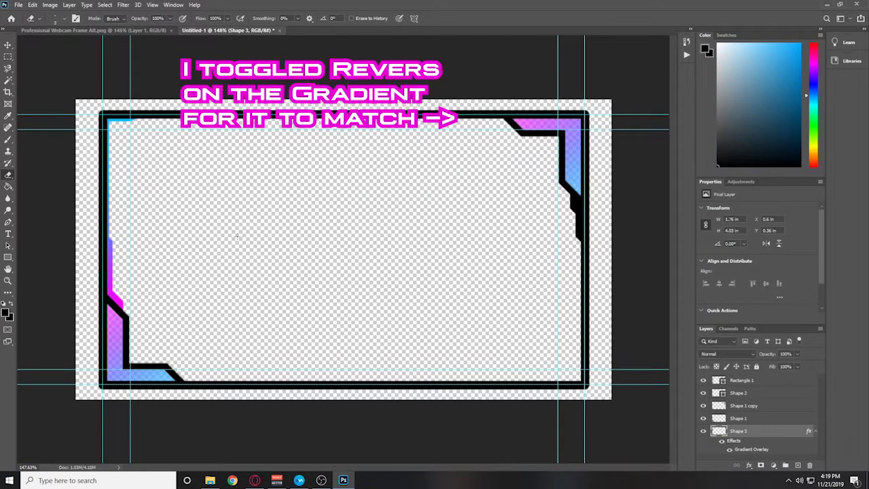
scroll(343, 249, down, 2)
scroll(343, 250, up, 4)
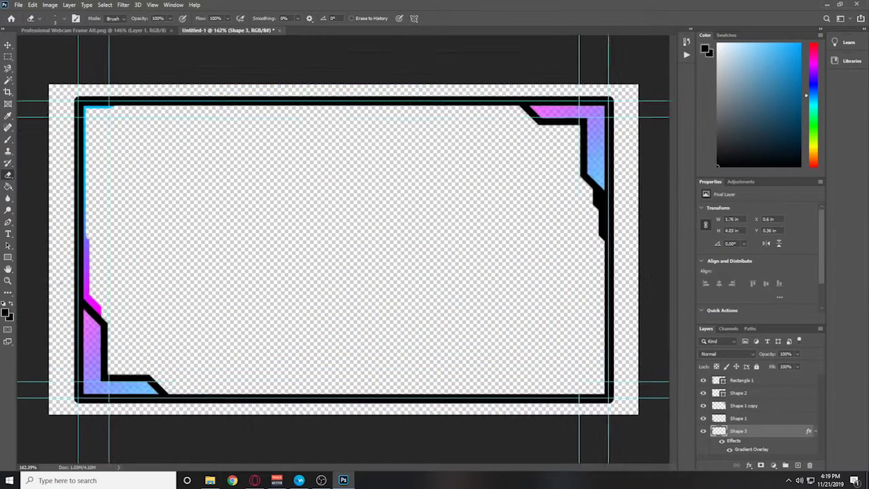
- Draw a black Pen shape, about 494 by 25 px, on the new layer above Shape 3, along the top border to the upper-right accent
key(ctrl+Tab)
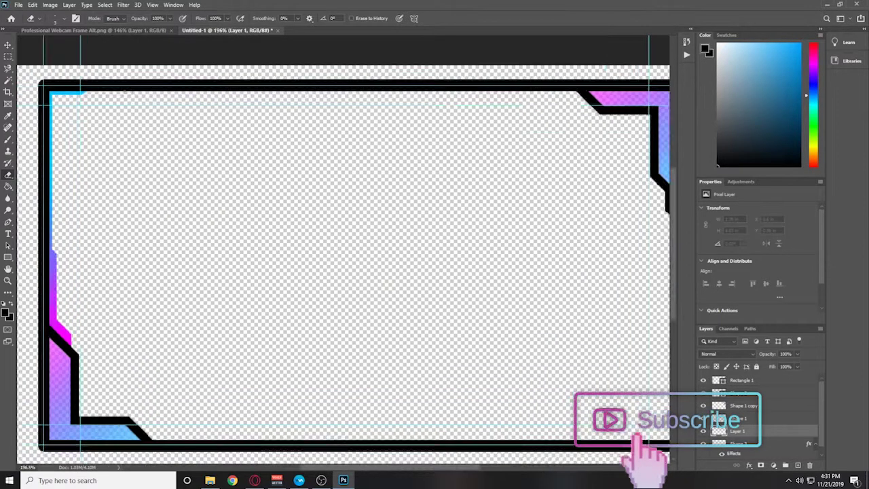
scroll(97, 93, up, 5)
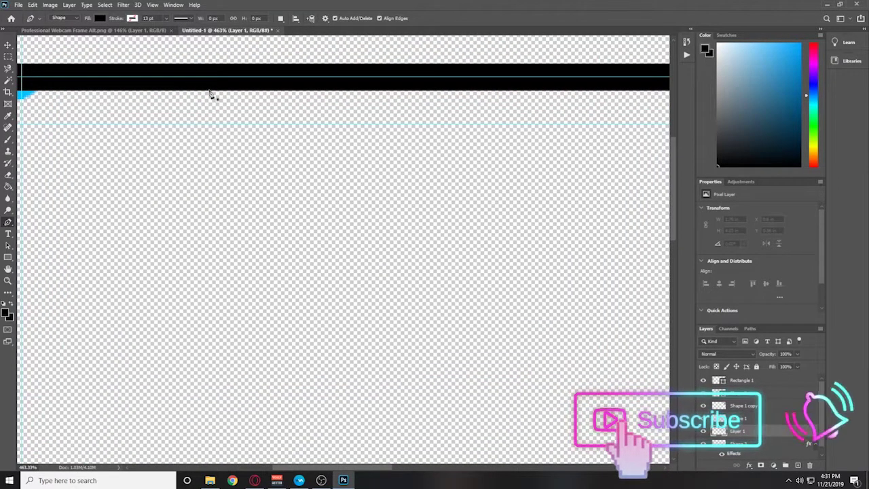
drag(207, 90, 226, 105)
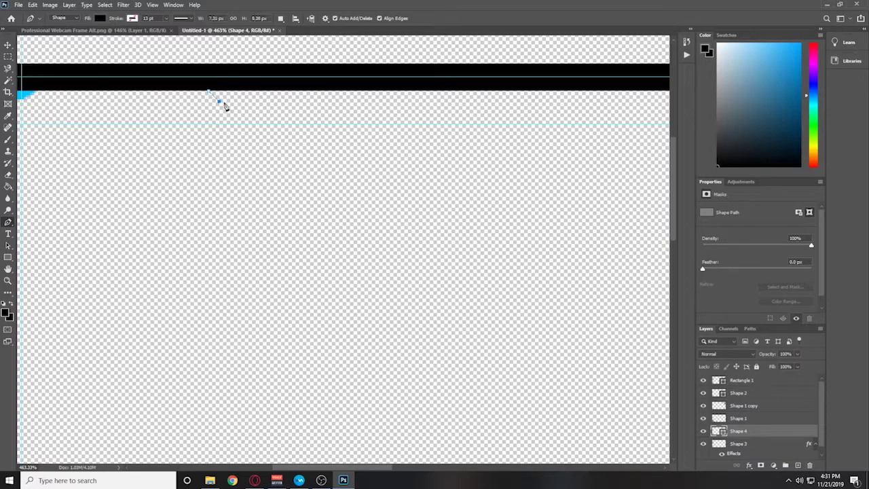
click(442, 467)
click(444, 102)
click(472, 130)
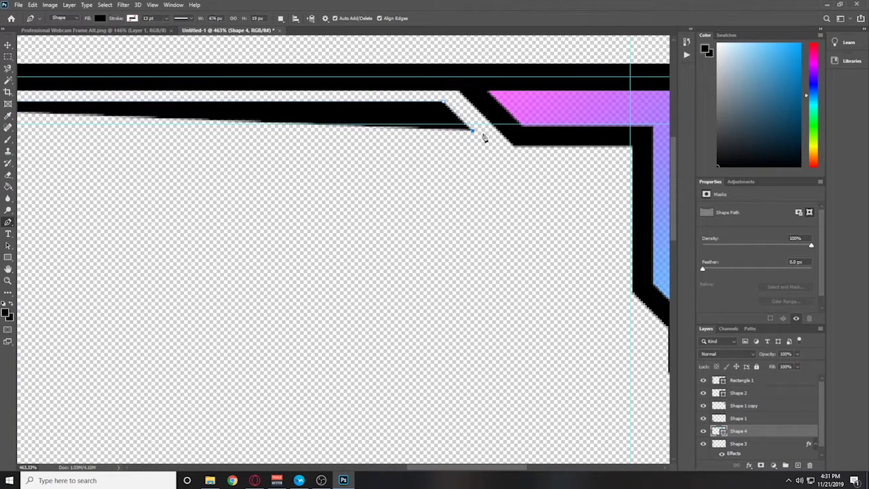
click(456, 84)
scroll(407, 84, left, 10)
click(281, 84)
scroll(293, 163, down, 5)
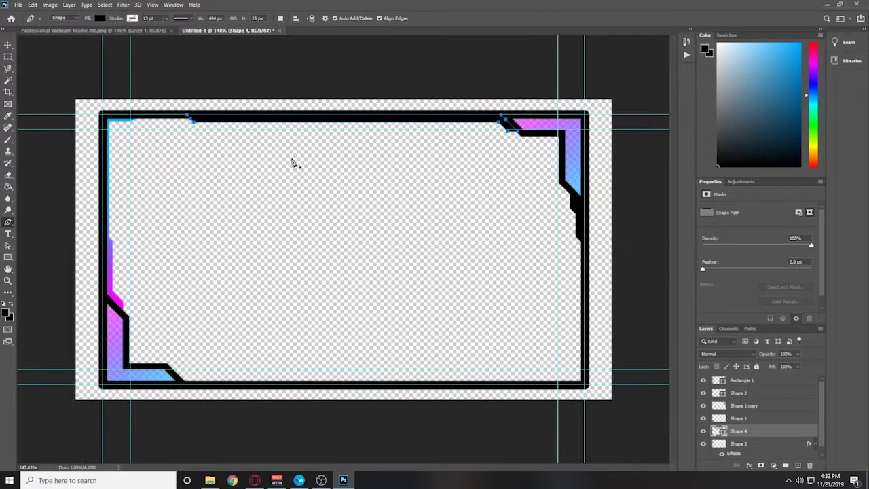
- Apply a reversed blue-to-magenta linear Gradient Overlay to the Shape 4 layer with a 180-degree angle and 120% scale
key(v)
double_click(780, 430)
drag(339, 59, 262, 226)
drag(347, 322, 369, 324)
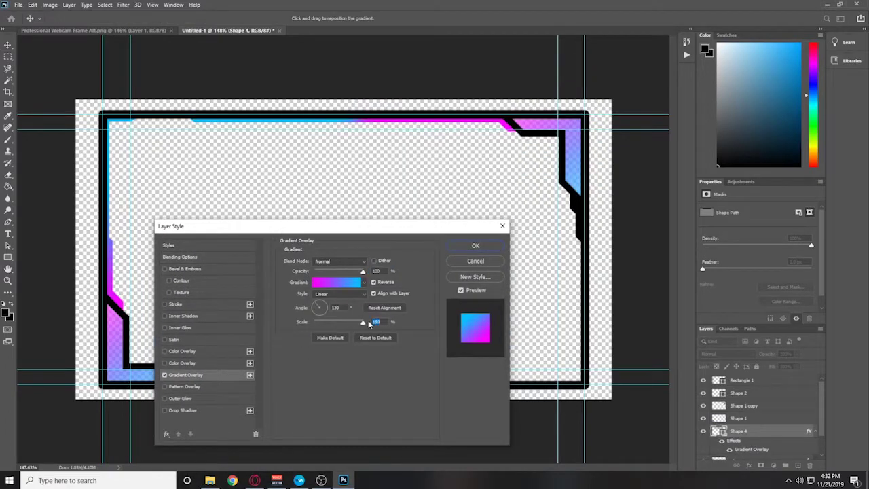
click(317, 309)
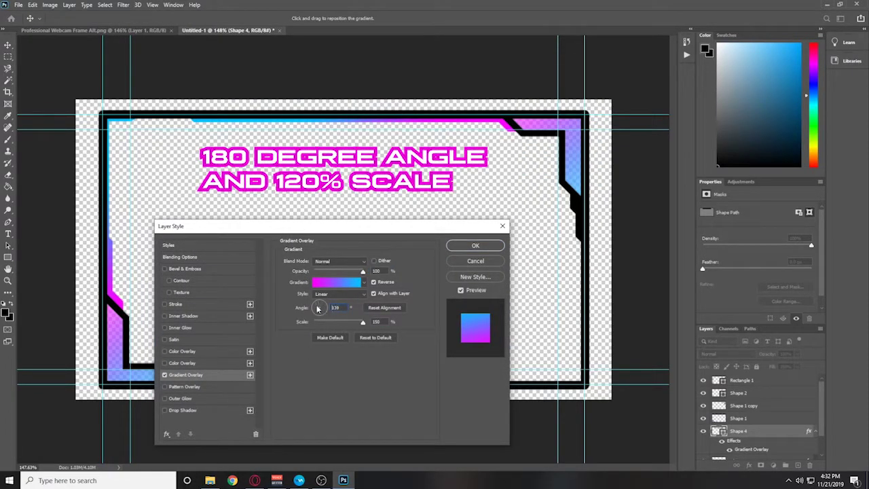
drag(315, 311, 314, 307)
drag(363, 322, 353, 325)
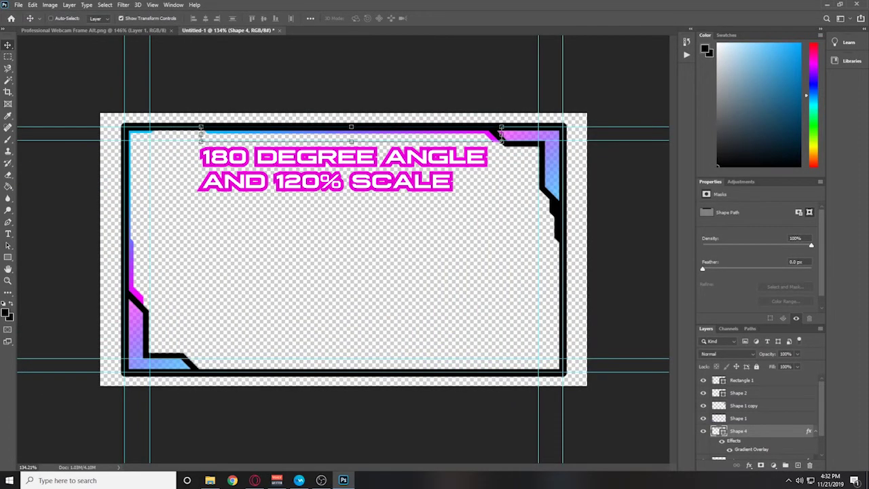
- Draw a black L-shaped Pen shape with angled ends on a separate layer above Shape 4, wrapping the frame's lower-right inner corner
key(p)
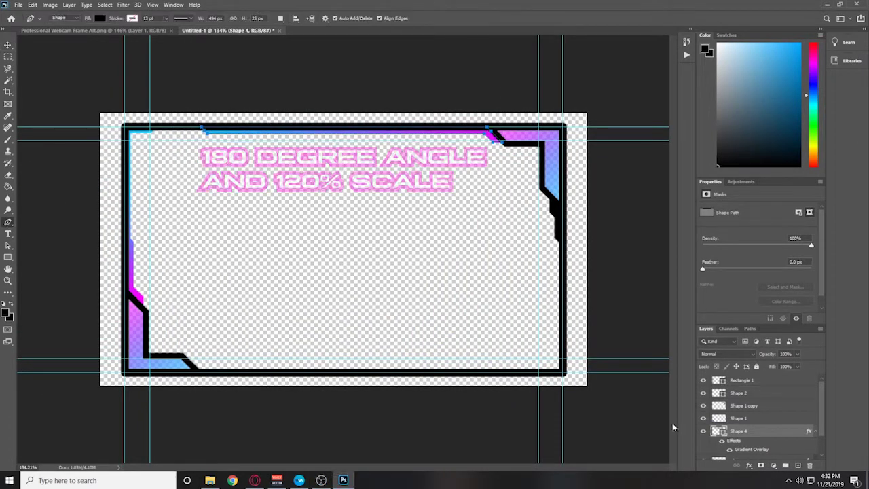
scroll(503, 346, up, 5)
click(368, 414)
click(379, 405)
click(650, 408)
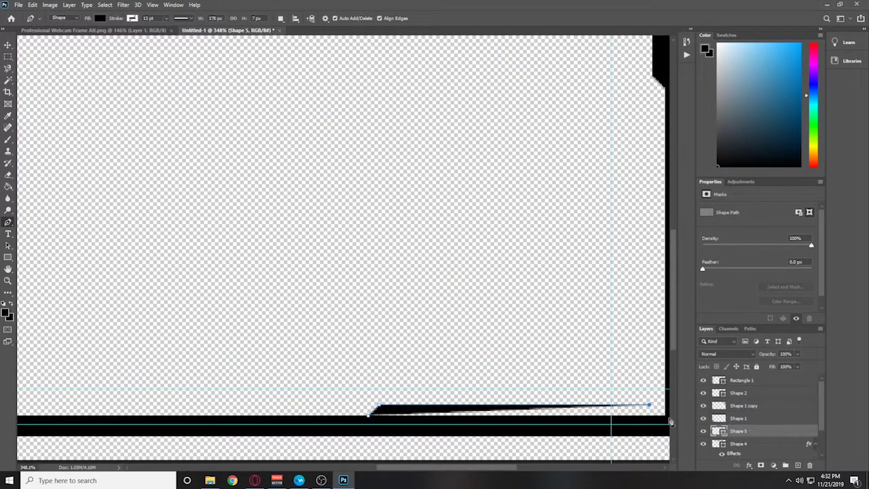
click(661, 177)
scroll(574, 241, right, 2)
click(550, 170)
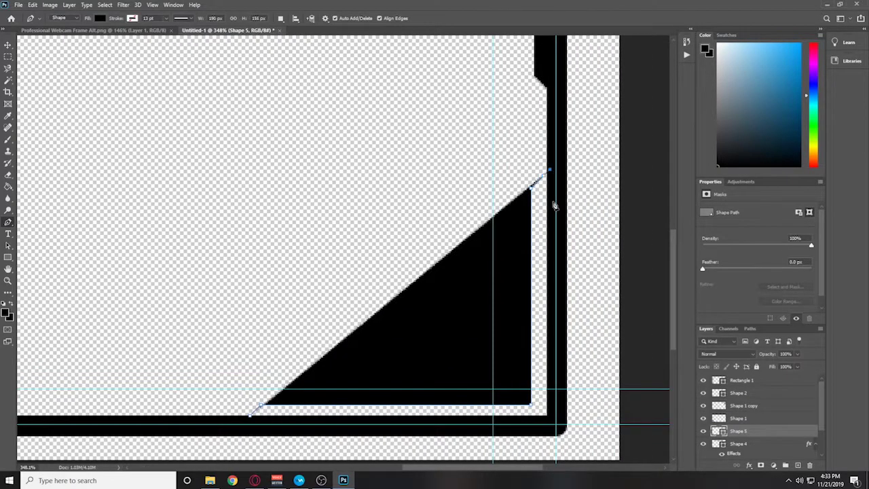
click(549, 424)
click(241, 425)
click(249, 414)
key(v)
- Apply a reversed blue-to-magenta linear Gradient Overlay to the Shape 5 layer with a 45-degree angle and 150% scale
scroll(378, 295, down, 2)
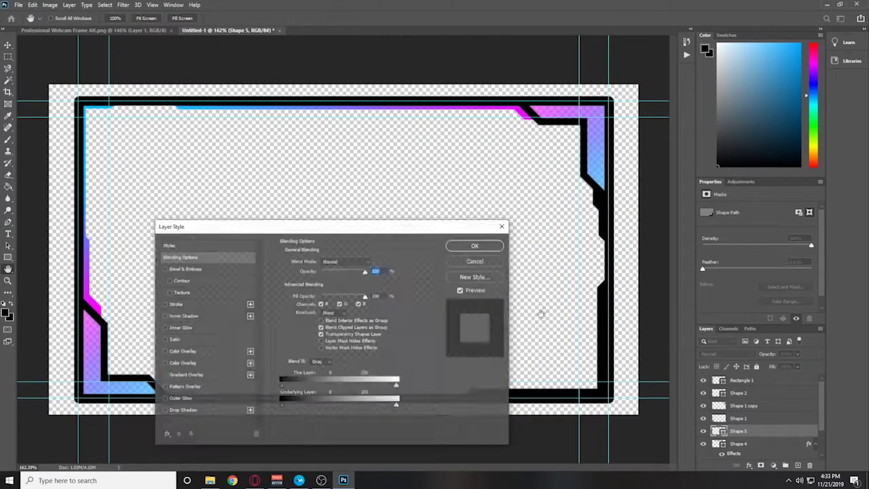
drag(204, 224, 105, 165)
click(275, 221)
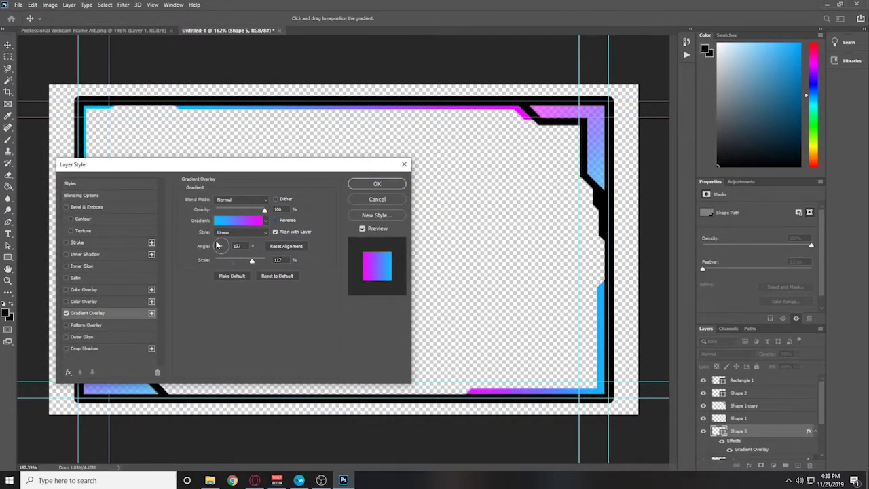
click(226, 241)
click(276, 221)
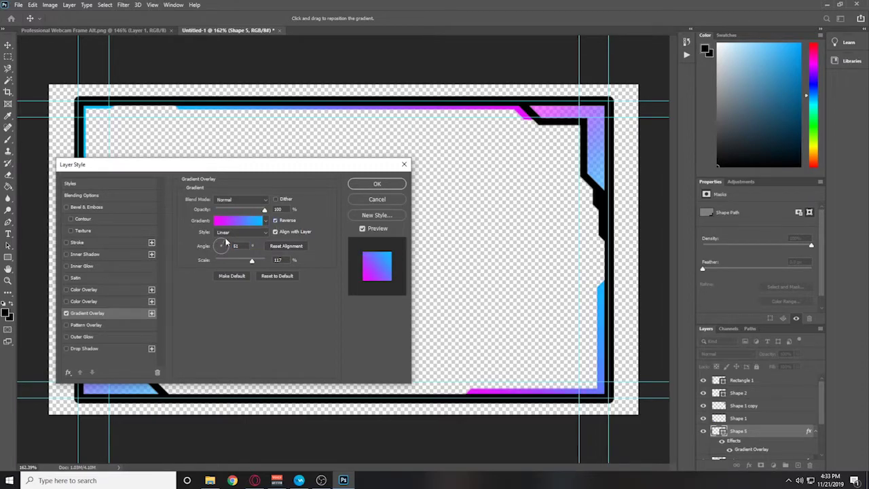
click(226, 241)
drag(252, 260, 264, 260)
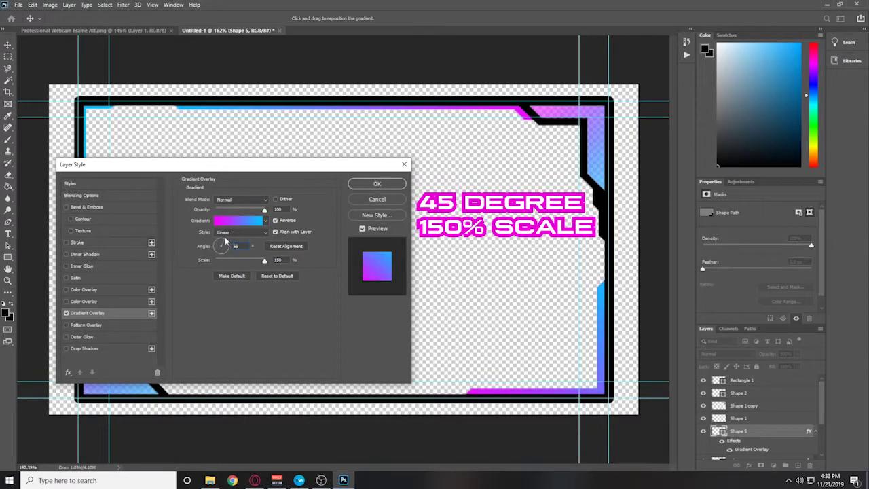
click(377, 184)
- Compare the whole frame with the reference webcam frame document and return to the Untitled-1 document
scroll(330, 262, down, 3)
scroll(330, 262, up, 2)
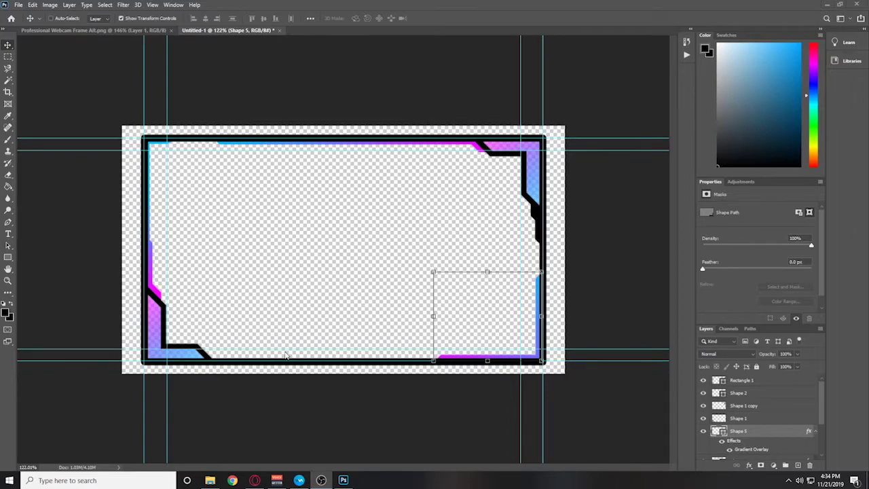
click(156, 31)
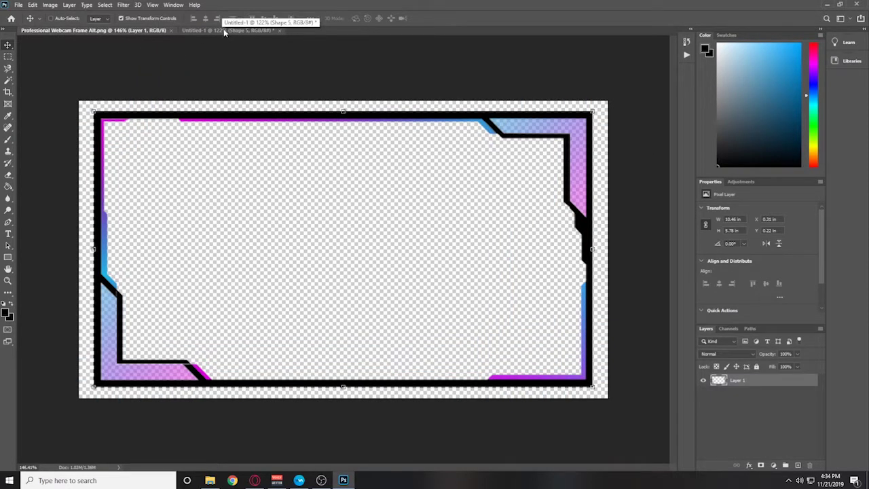
click(224, 30)
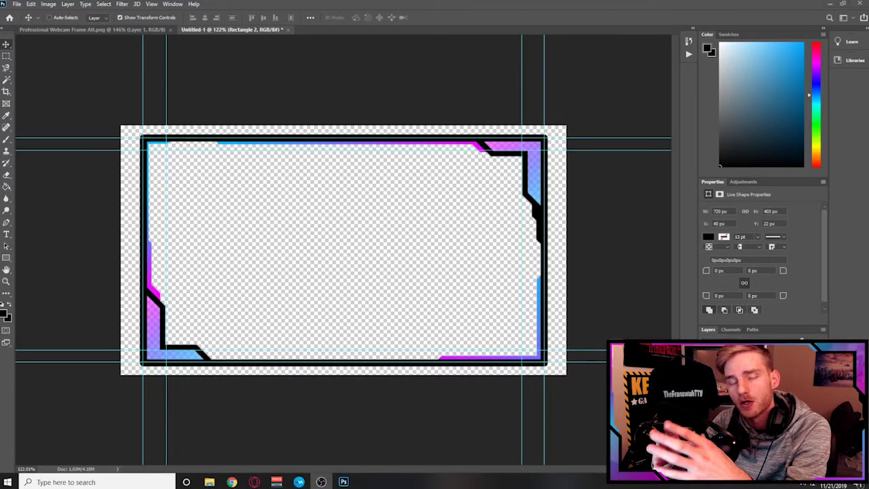
- Draw a solid black rectangle of 720 by 403 px over the frame area between the outer guides
click(6, 258)
click(99, 18)
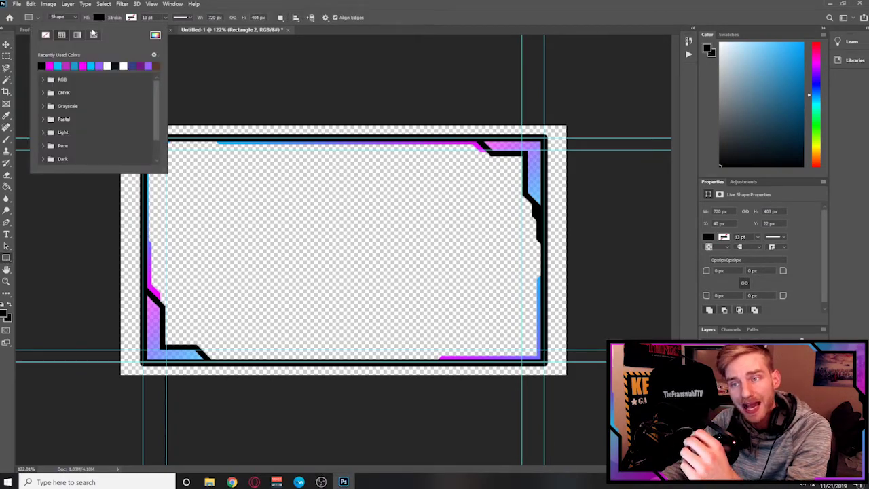
click(275, 4)
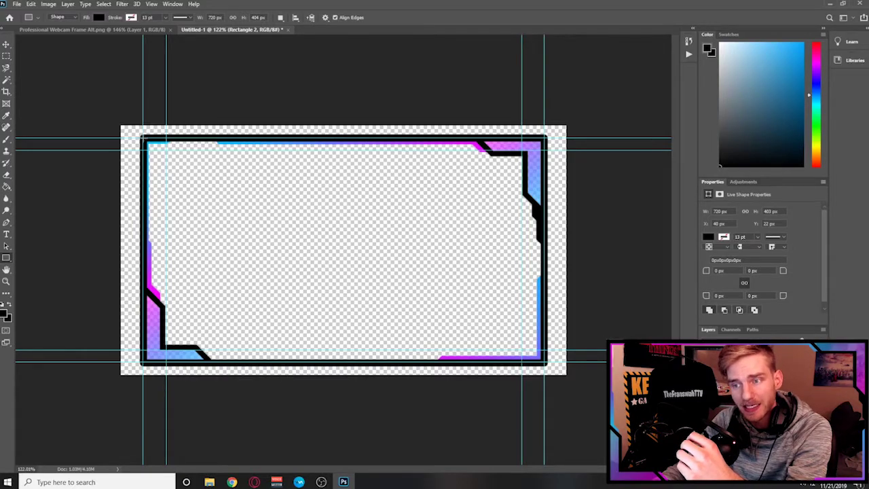
drag(142, 138, 546, 363)
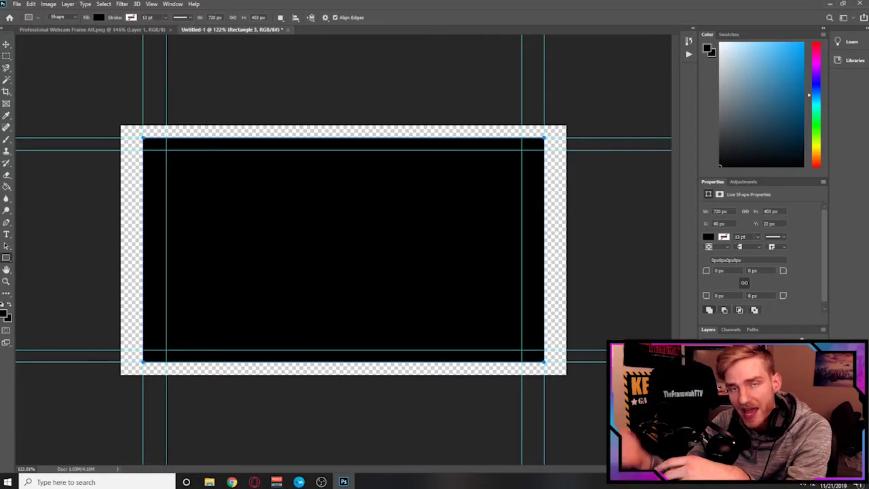
- Switch to OBS and open the filters of the Webcam source in the Webcam Group
click(321, 482)
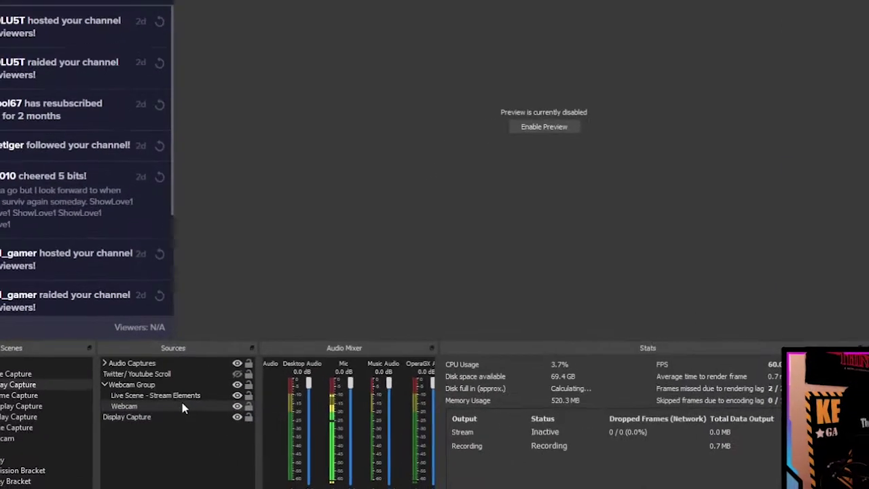
right_click(172, 378)
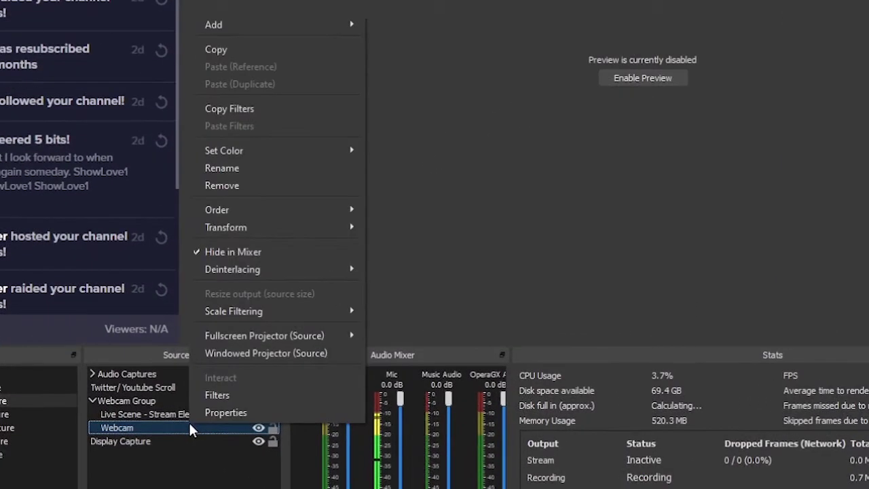
click(224, 393)
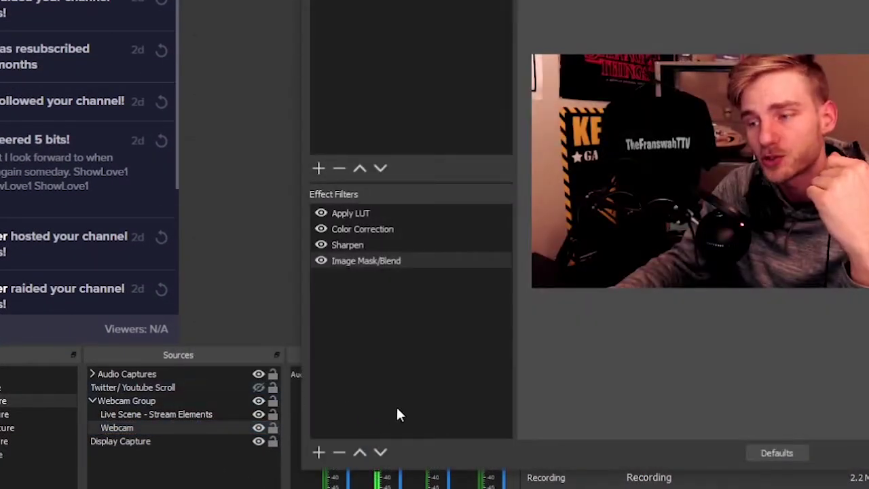
- Set the type of the webcam's Image Mask/Blend effect filter to Alpha Mask (Alpha Channel)
click(321, 452)
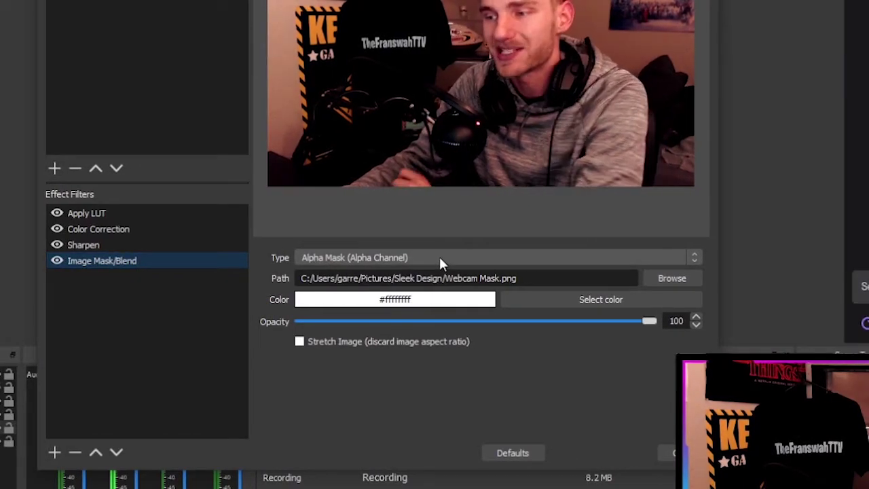
click(465, 258)
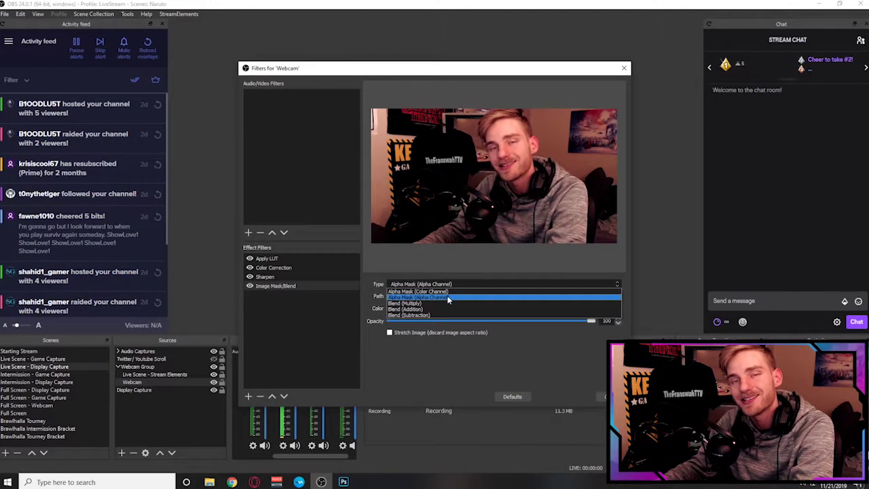
click(447, 296)
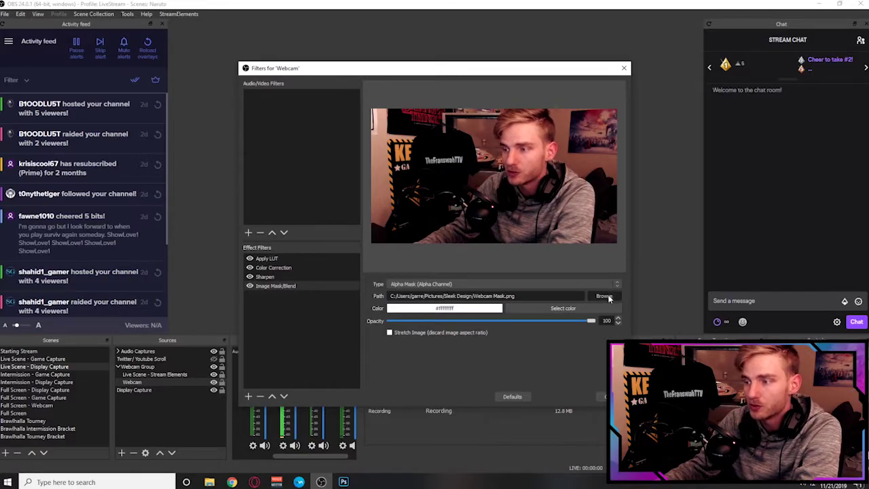
- Load the Webcam Mask image from the Sleek Design folder in Pictures as the Image Mask/Blend filter's mask
click(604, 296)
click(275, 223)
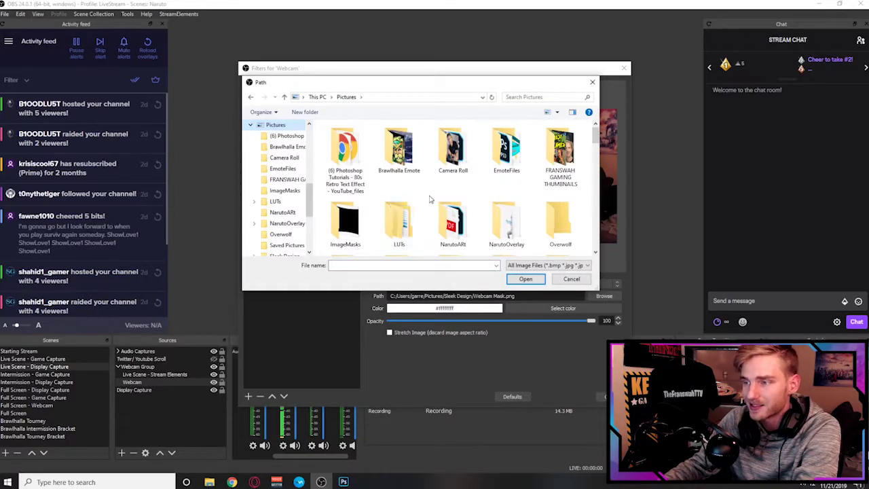
double_click(399, 221)
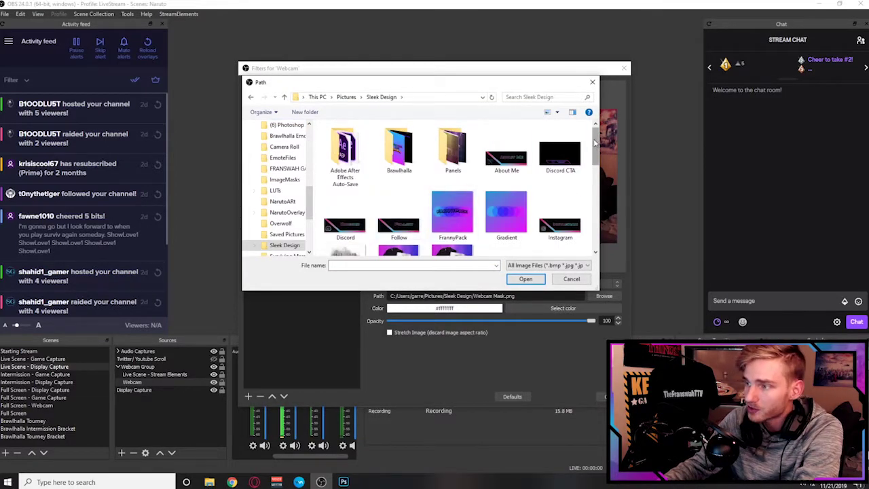
drag(596, 146, 596, 224)
click(345, 174)
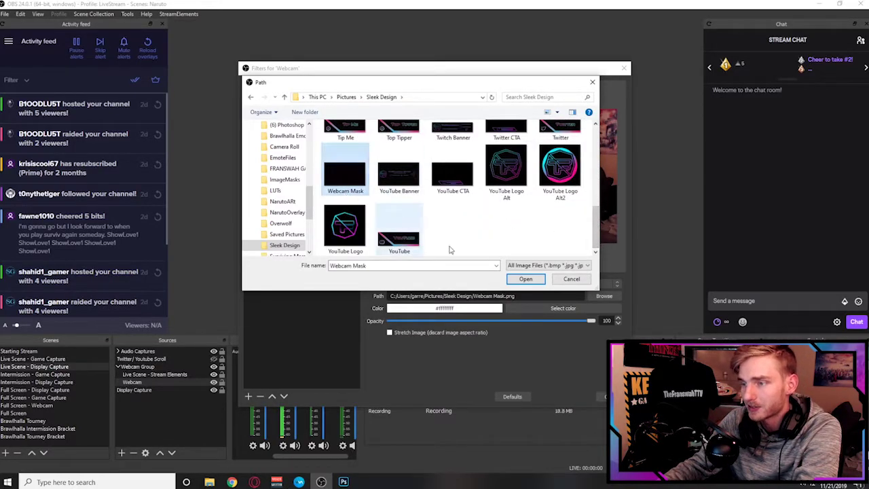
click(526, 280)
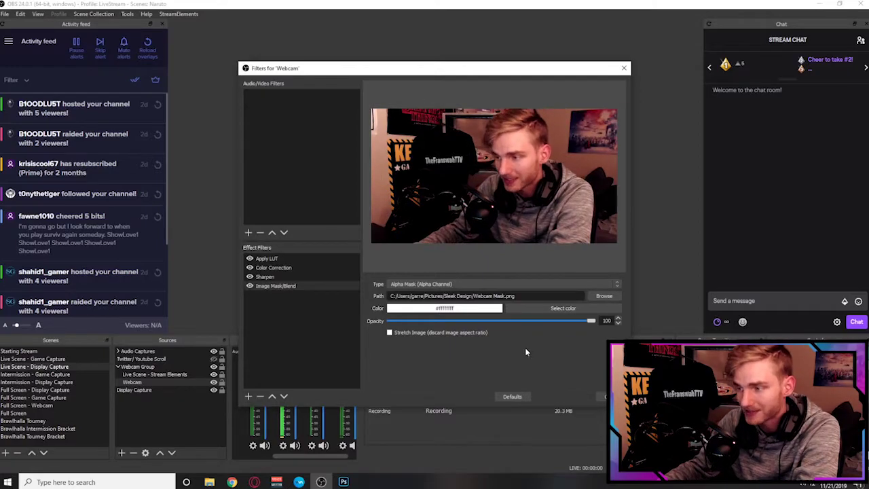